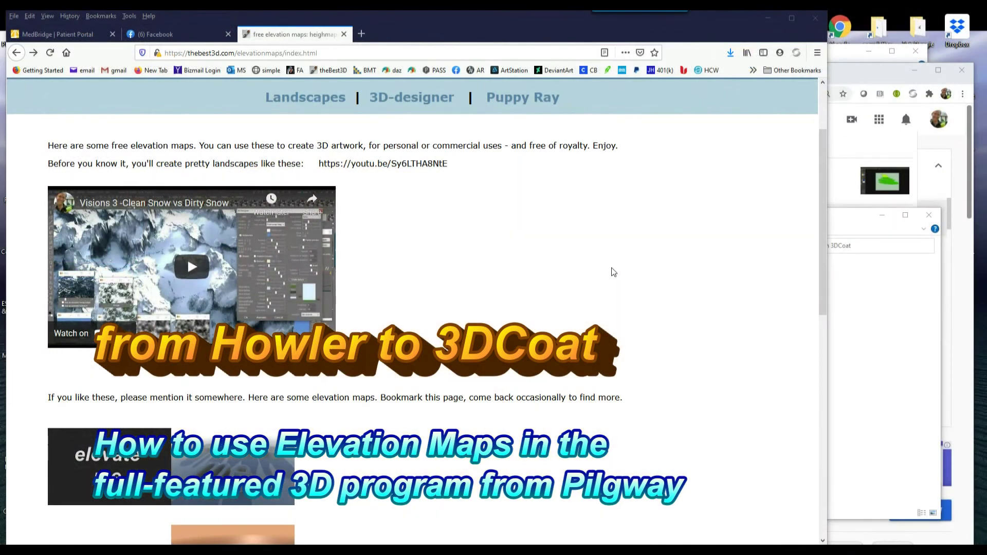
# Open the site's 3D LandScapes page in Firefox
pyautogui.scroll(3, 557, 305)
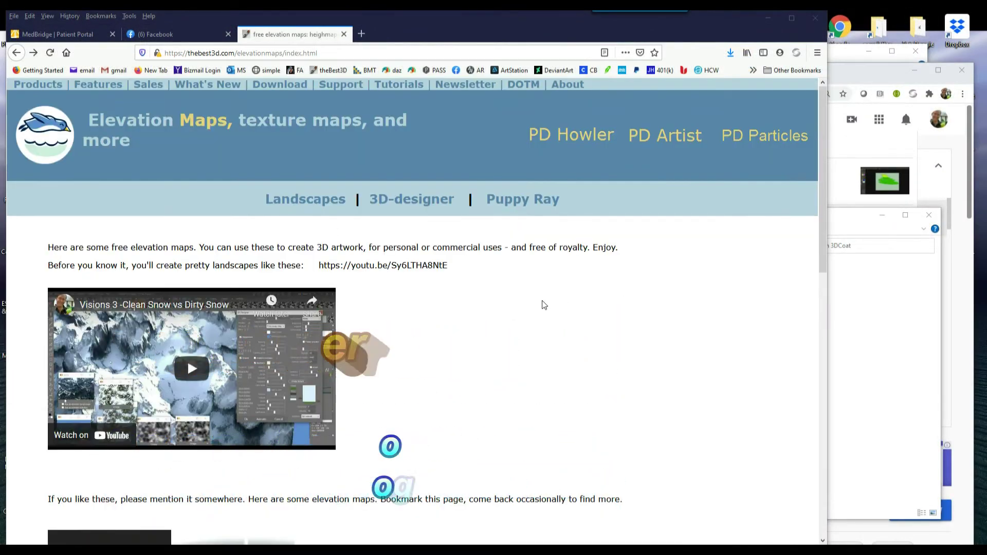
pyautogui.scroll(-6, 534, 302)
pyautogui.scroll(-5, 530, 300)
pyautogui.scroll(6, 532, 299)
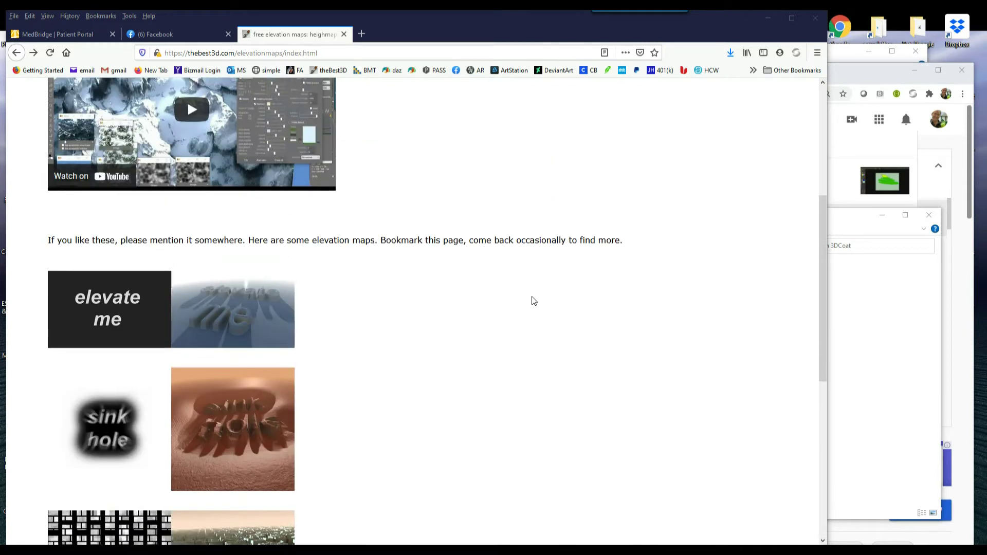
pyautogui.scroll(5, 533, 301)
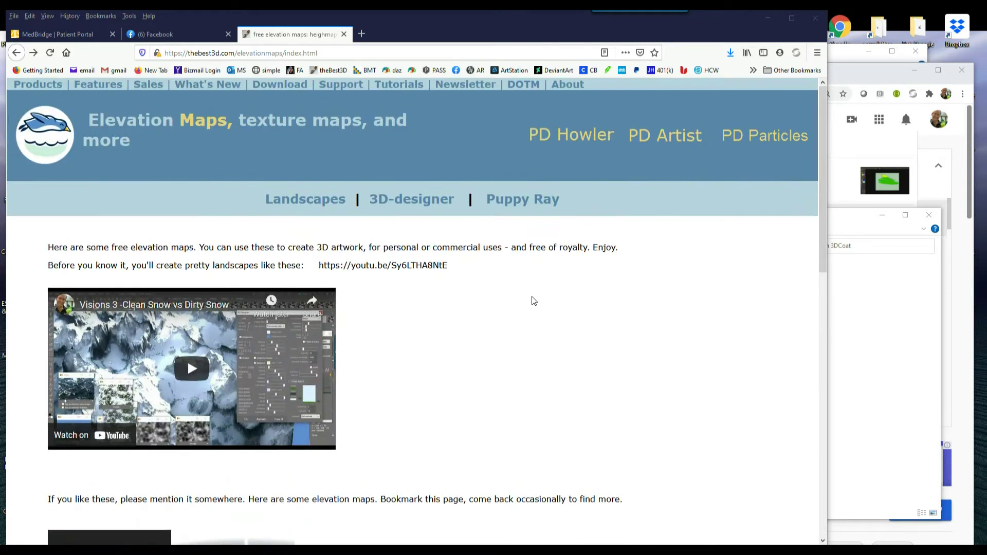
pyautogui.click(298, 200)
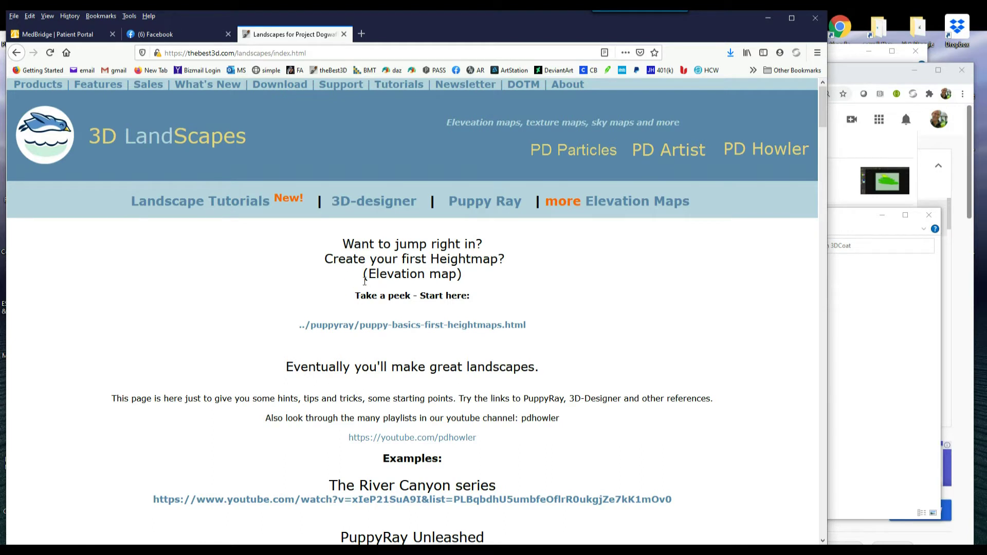
# Browse down to the 20171116 Landscapes section, then minimize Firefox
pyautogui.scroll(-10, 648, 318)
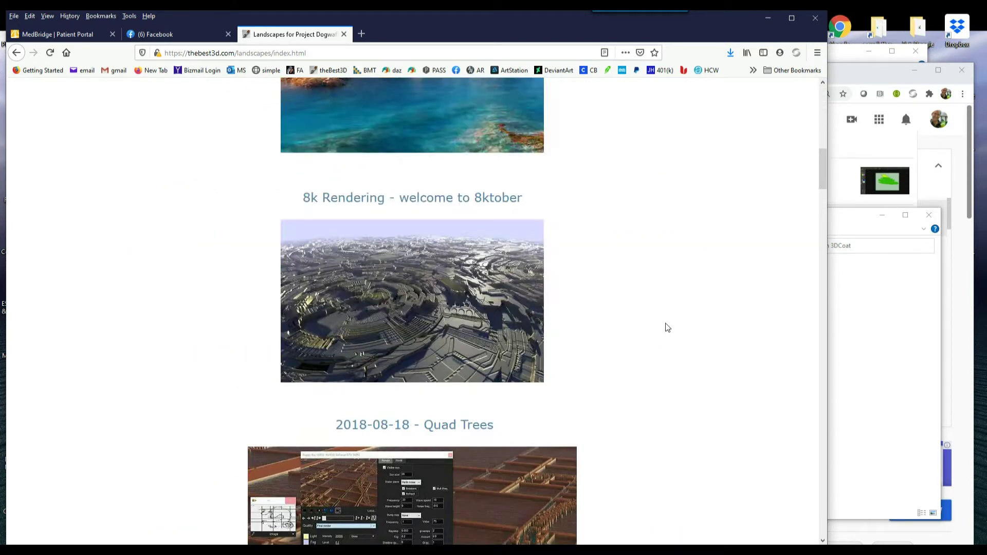
pyautogui.scroll(-15, 667, 327)
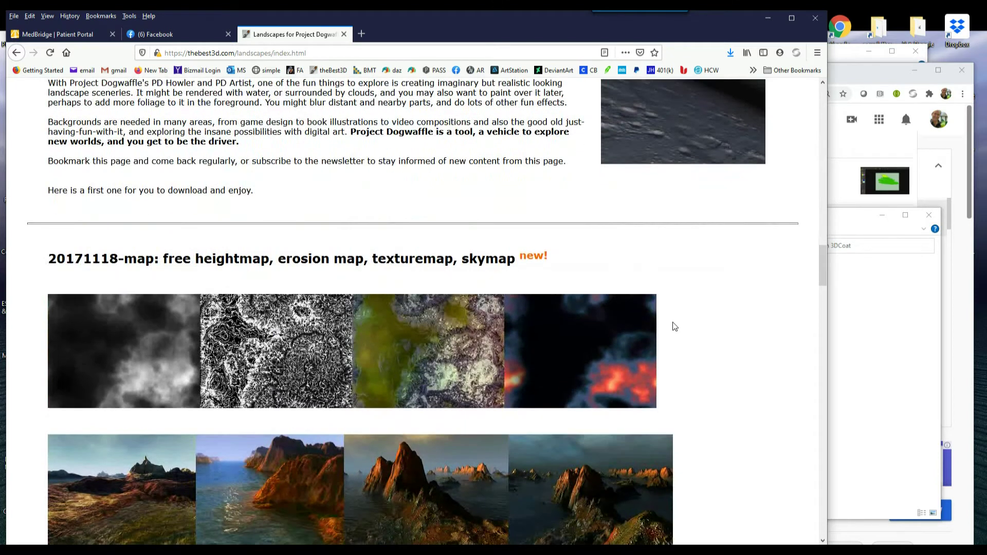
pyautogui.scroll(-5, 673, 327)
pyautogui.scroll(5, 672, 327)
pyautogui.scroll(-3, 671, 329)
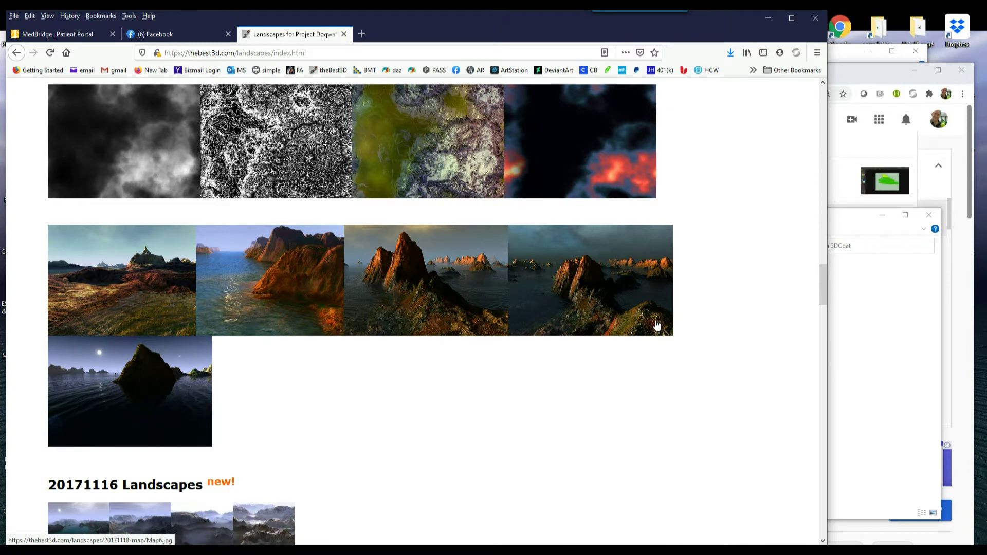
pyautogui.scroll(-5, 607, 311)
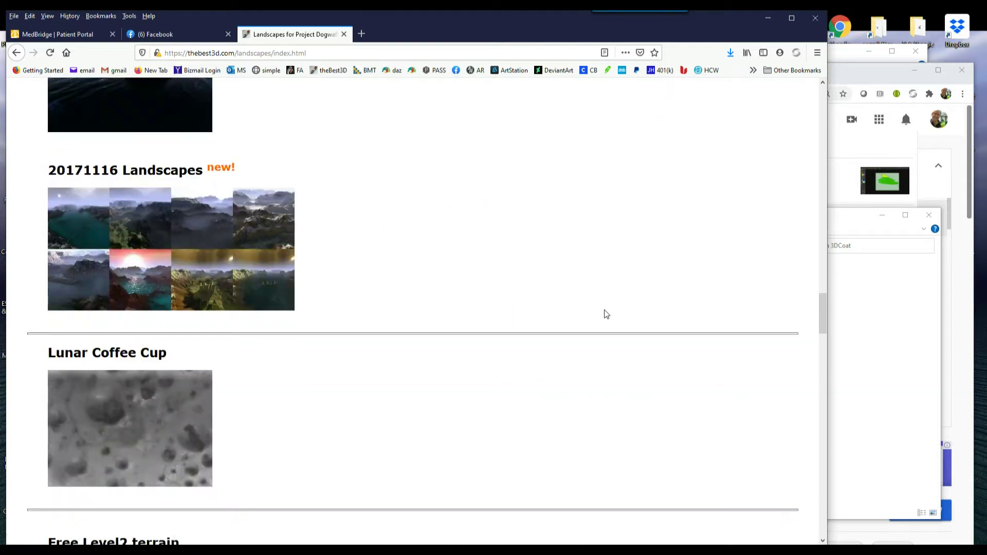
pyautogui.scroll(-6, 605, 313)
pyautogui.scroll(8, 617, 311)
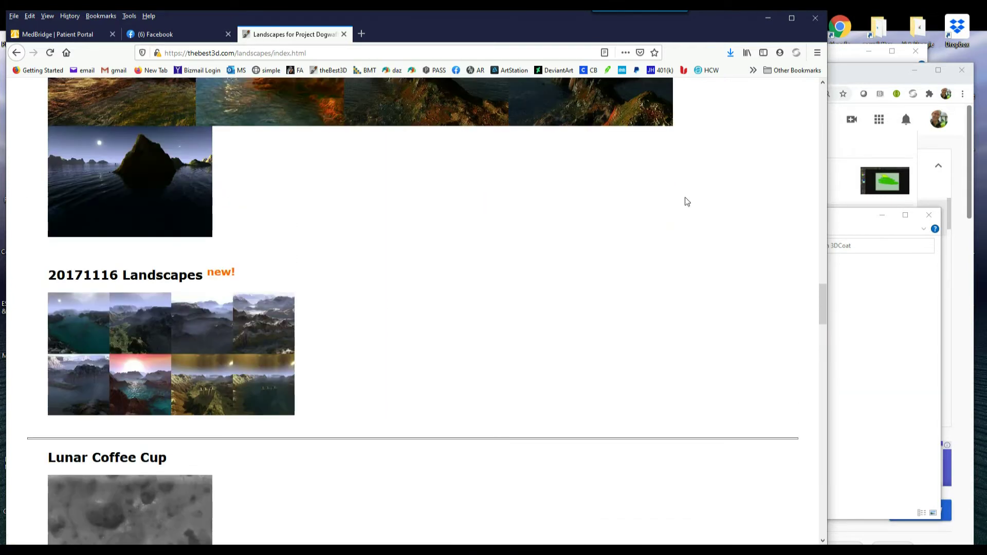
pyautogui.click(765, 19)
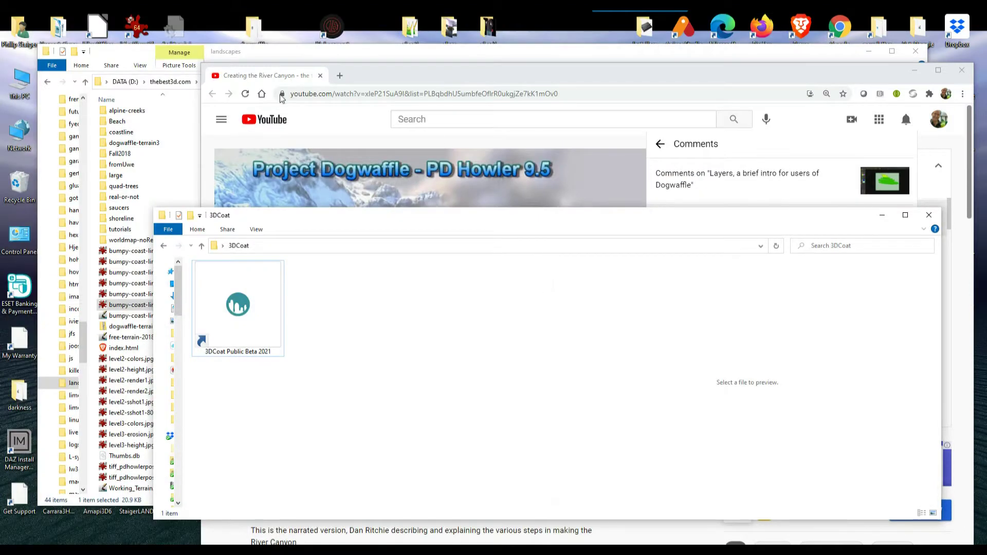
# Compare the bumpy-coast-line2 elevation heightmap with its full, 450 and 900-pixel colour images
pyautogui.click(131, 54)
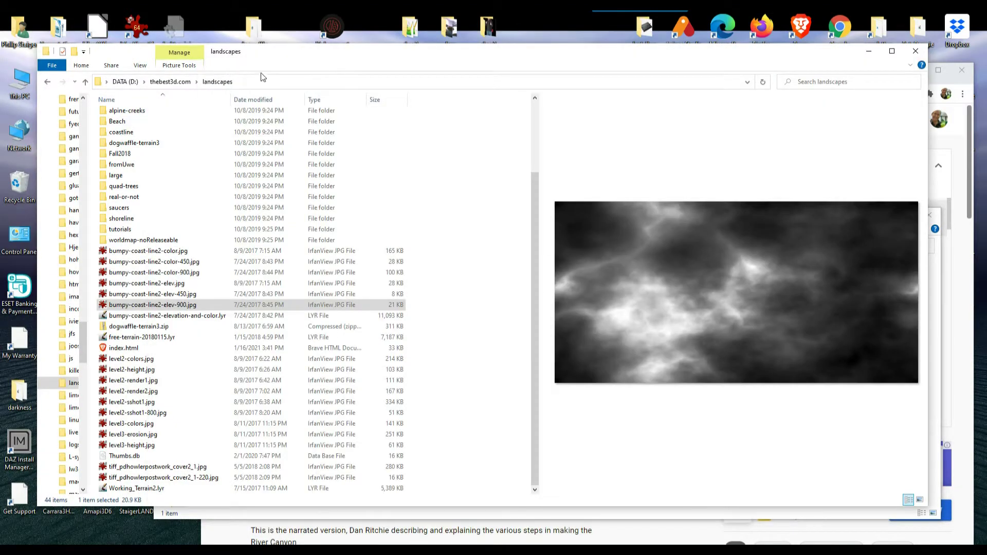
pyautogui.click(160, 287)
pyautogui.click(162, 273)
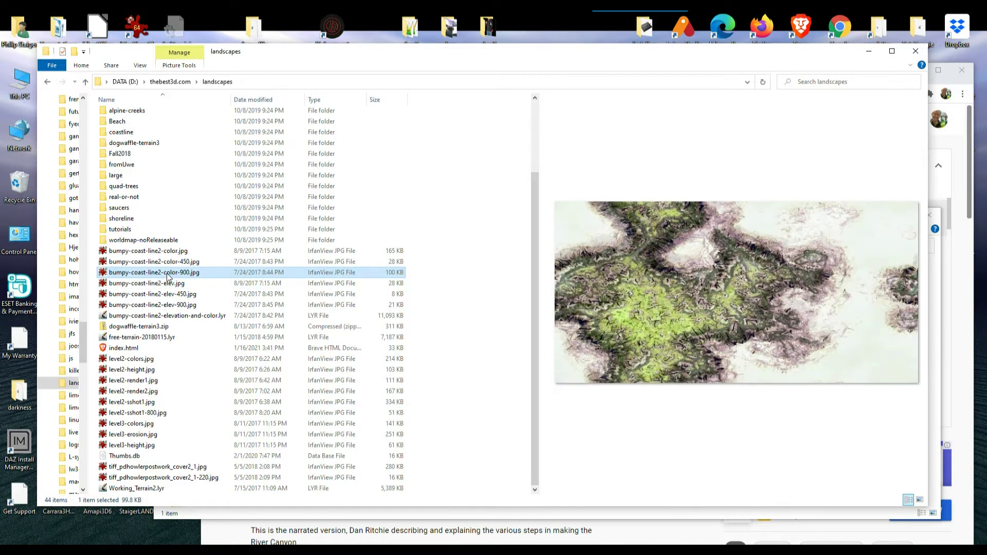
pyautogui.click(164, 264)
pyautogui.click(161, 253)
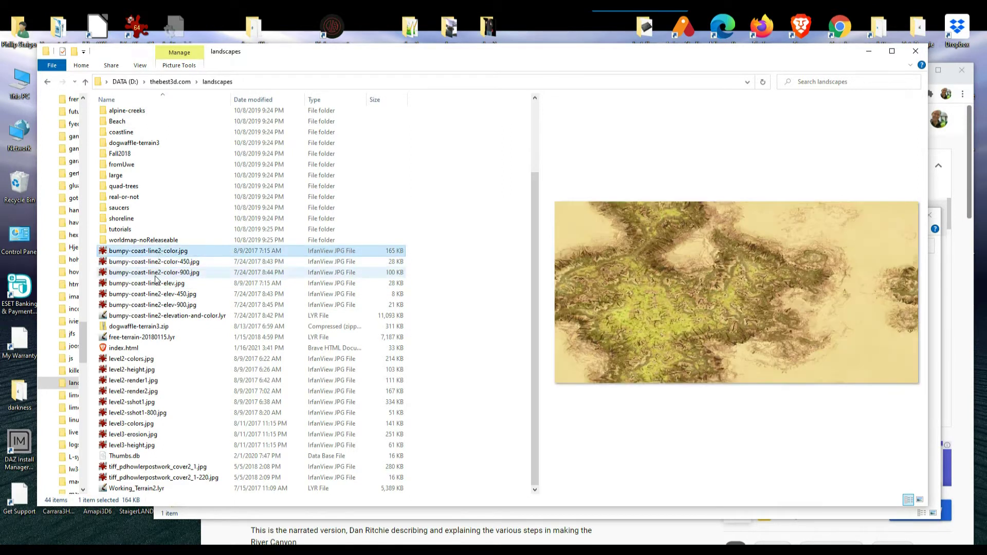
pyautogui.click(156, 286)
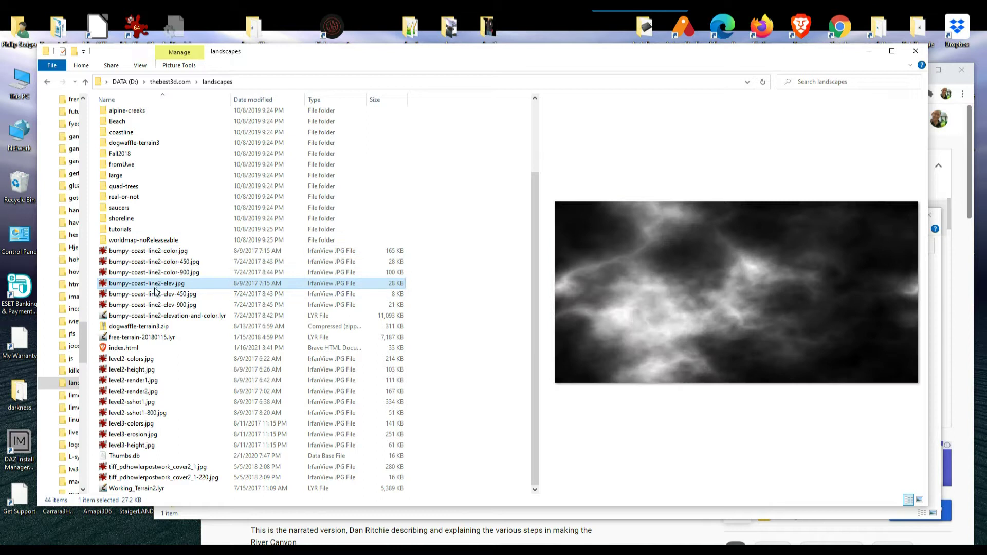
# Launch 3DCoat Public Beta 2021 from the 3DCoat folder
pyautogui.hotkey('alt', 'Tab')
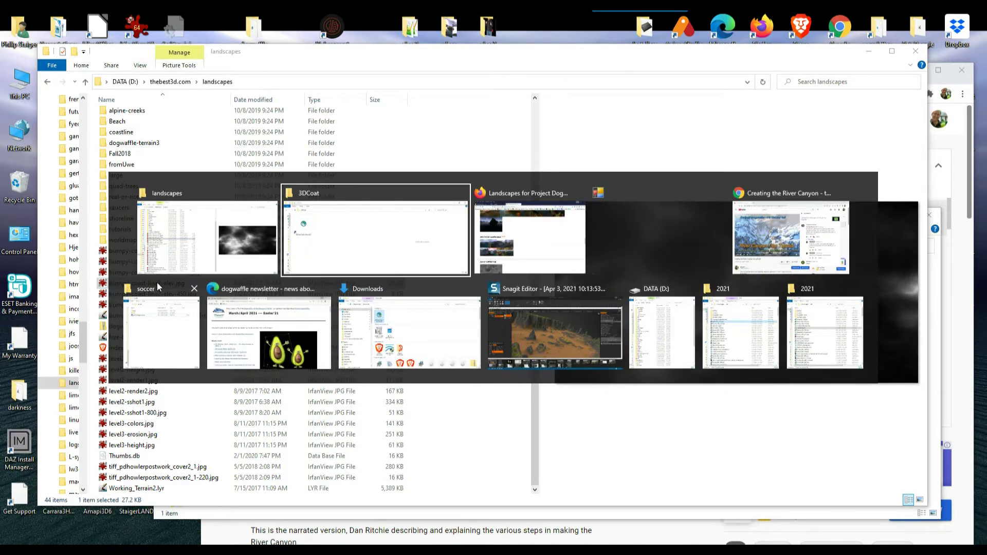
pyautogui.click(379, 245)
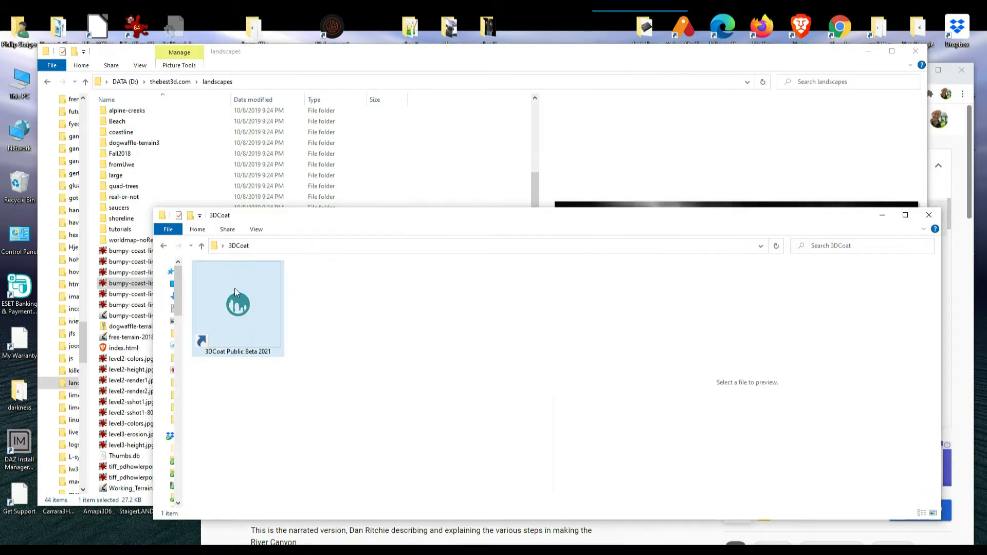
pyautogui.doubleClick(238, 300)
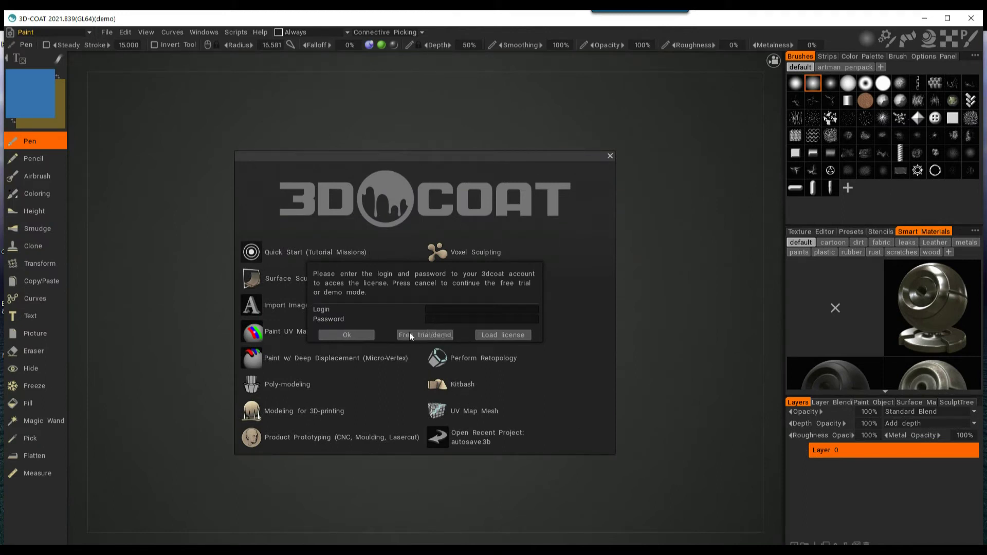
# Continue past the 3D-Coat login prompt in Free trial/demo mode
pyautogui.click(427, 333)
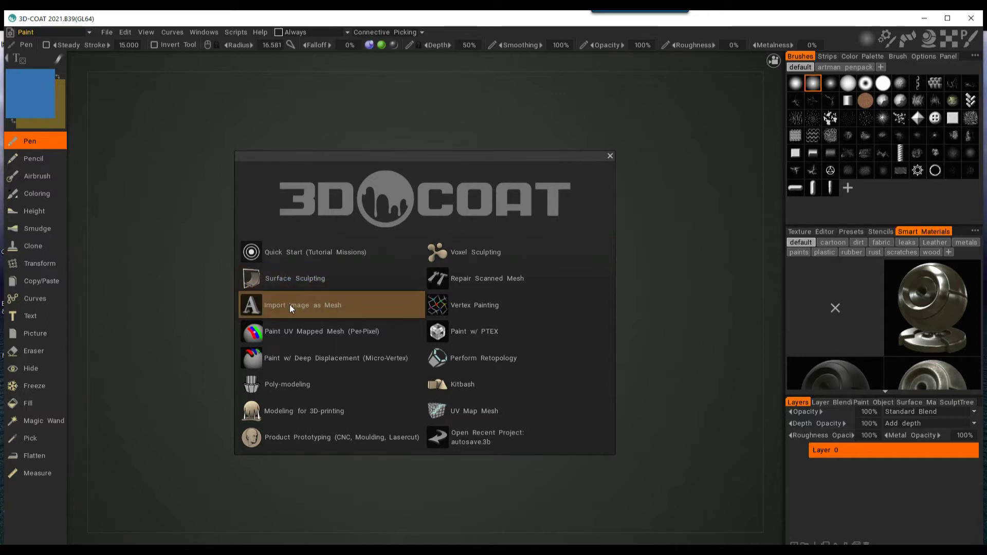
# Start an Import Image as Mesh project with Prefer Bottom or Top Smart Material at 0.515
pyautogui.click(301, 305)
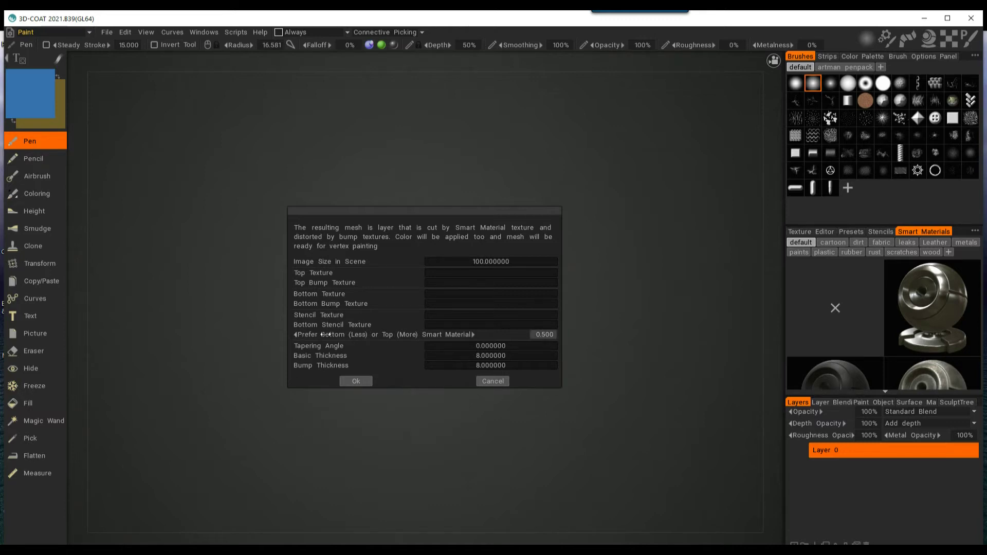
pyautogui.moveTo(401, 335); pyautogui.dragTo(366, 333)
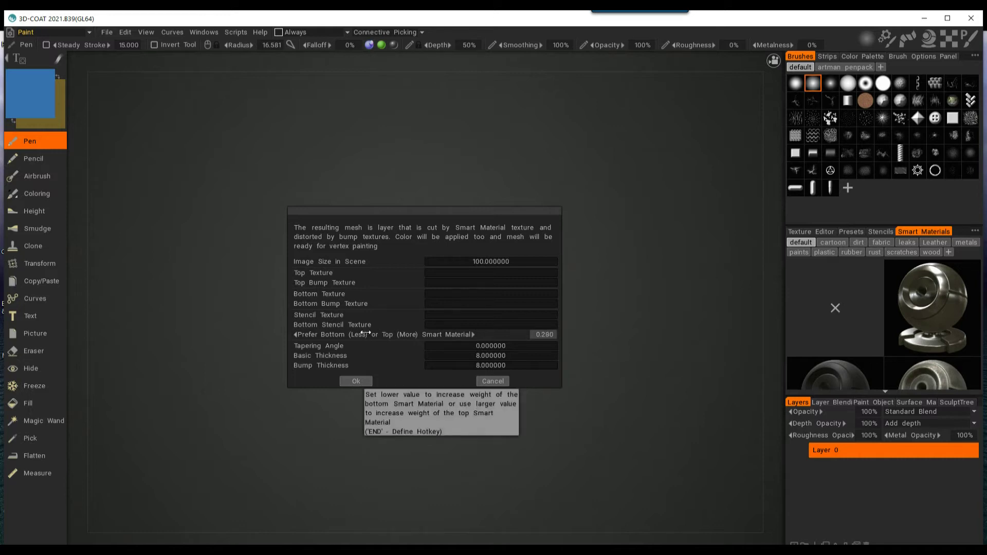
pyautogui.moveTo(366, 333); pyautogui.dragTo(411, 333)
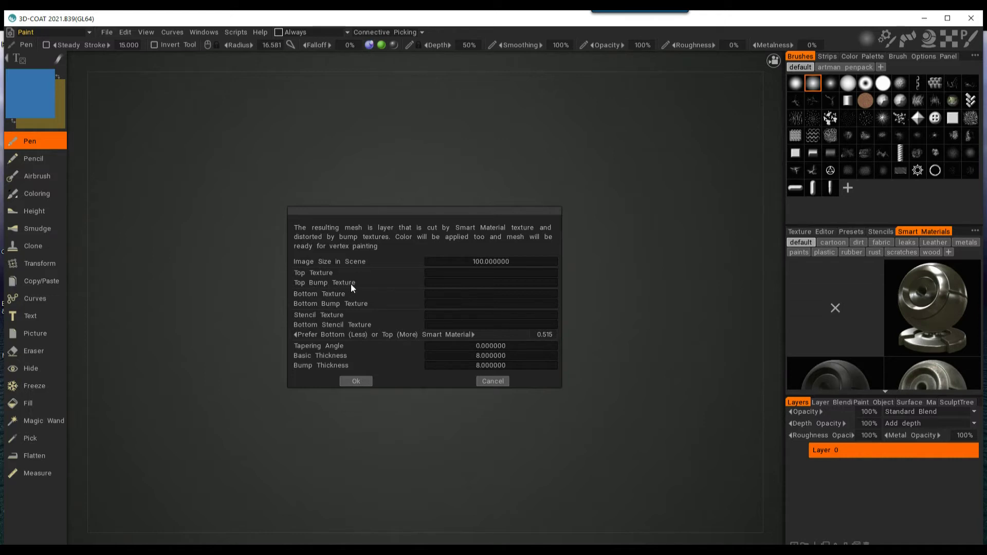
pyautogui.click(476, 283)
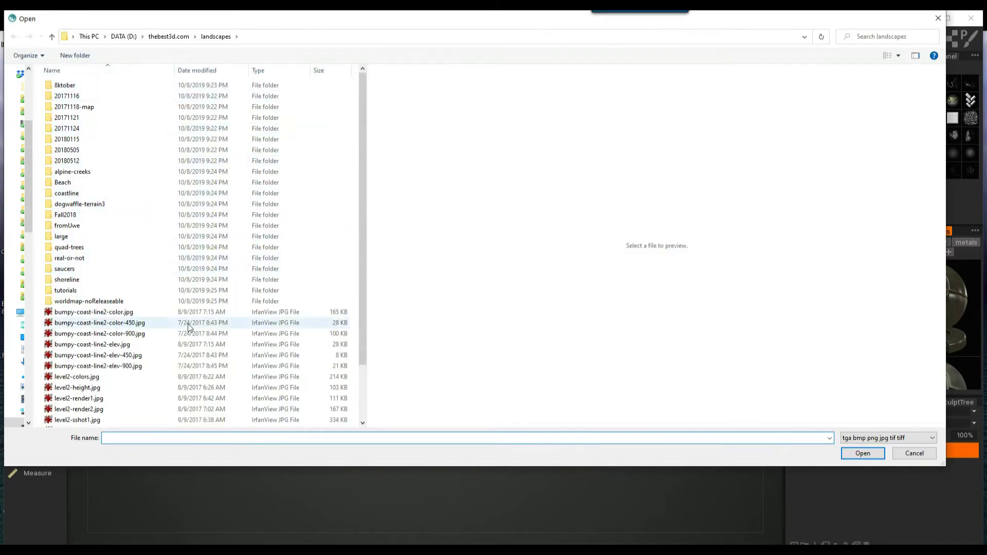
# Load bumpy-coast-line2-elev.jpg as the Top Bump Texture and create the terrain mesh
pyautogui.click(118, 312)
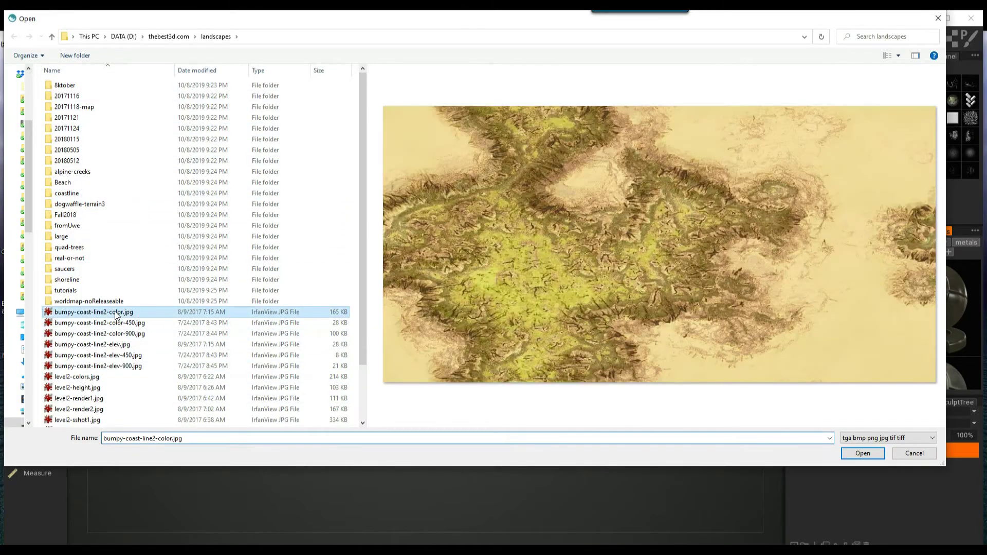
pyautogui.click(117, 324)
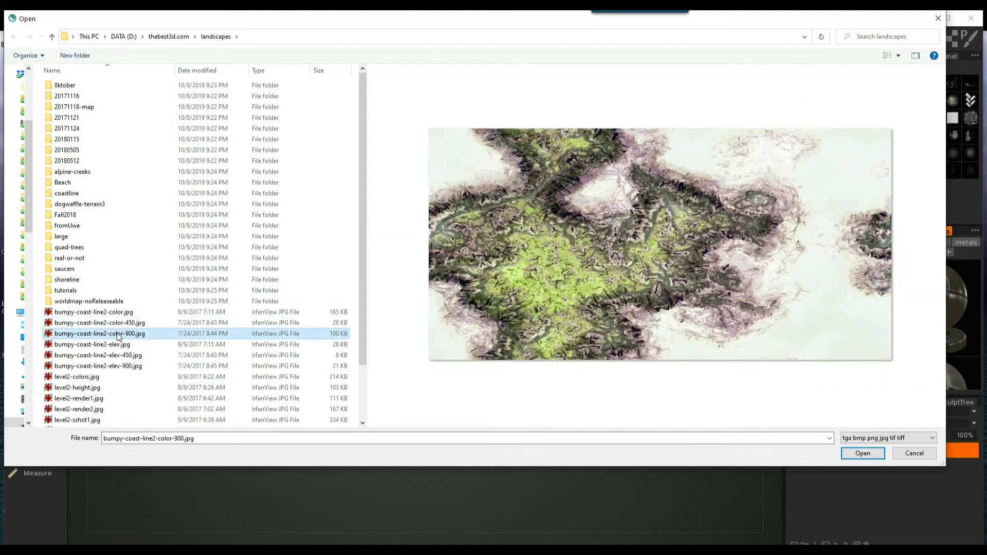
pyautogui.click(119, 334)
pyautogui.click(119, 345)
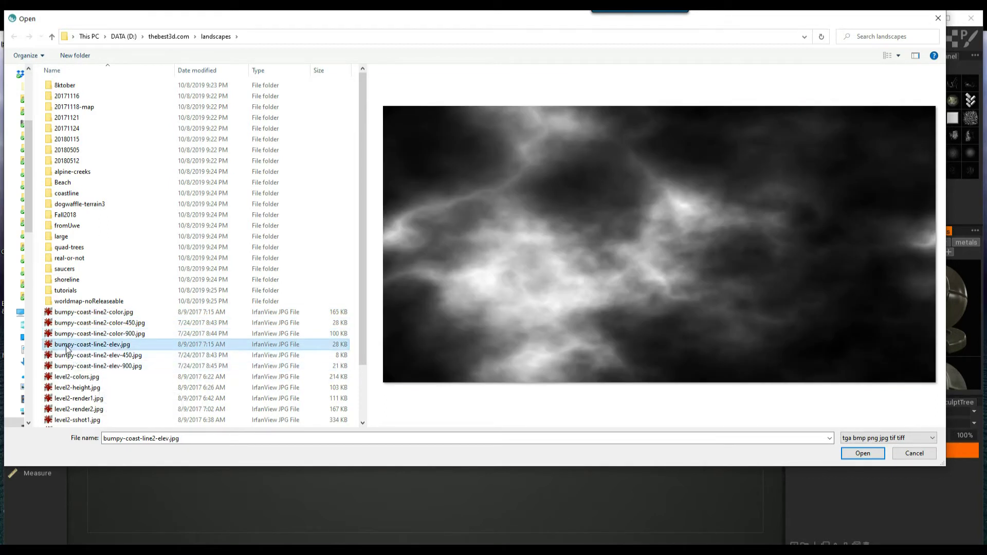
pyautogui.click(113, 356)
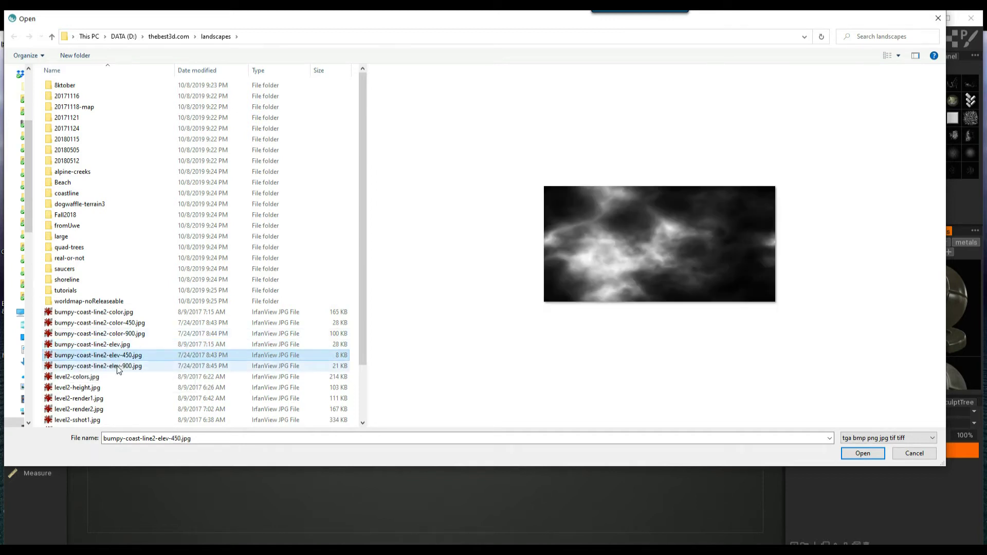
pyautogui.press('Down')
pyautogui.click(117, 346)
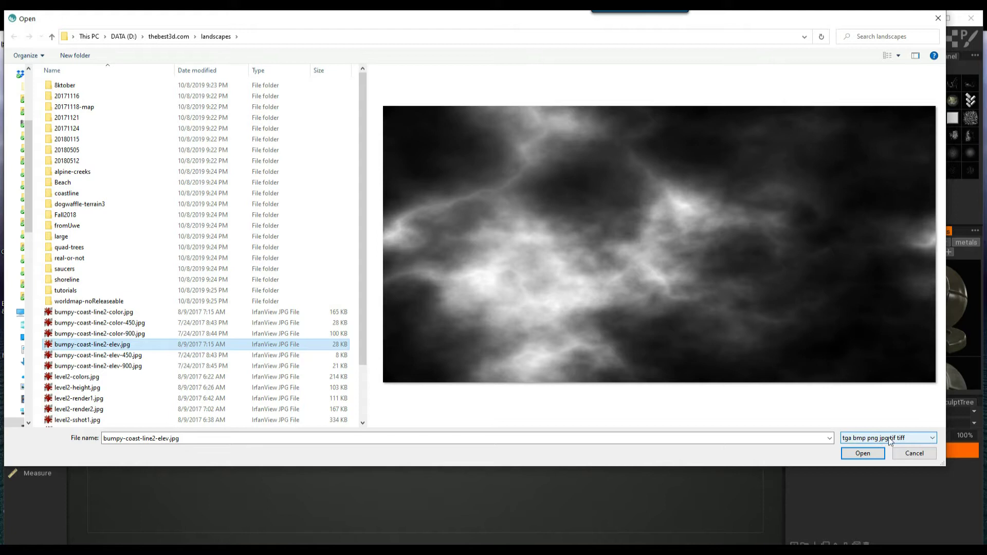
pyautogui.click(873, 454)
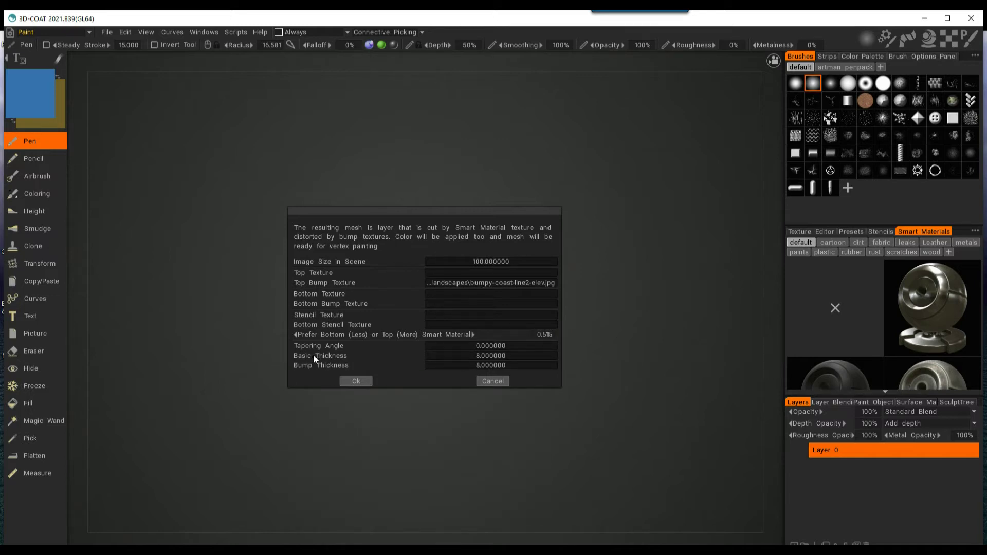
pyautogui.click(356, 380)
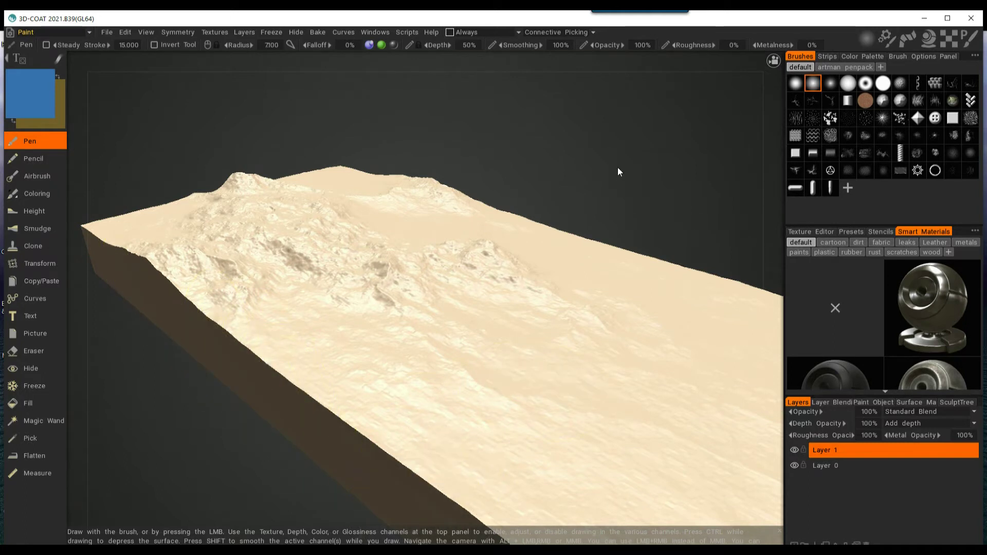
# Orbit and zoom around the sandy terrain from top-down, diagonal and lengthwise views
pyautogui.moveTo(557, 199); pyautogui.dragTo(627, 190)
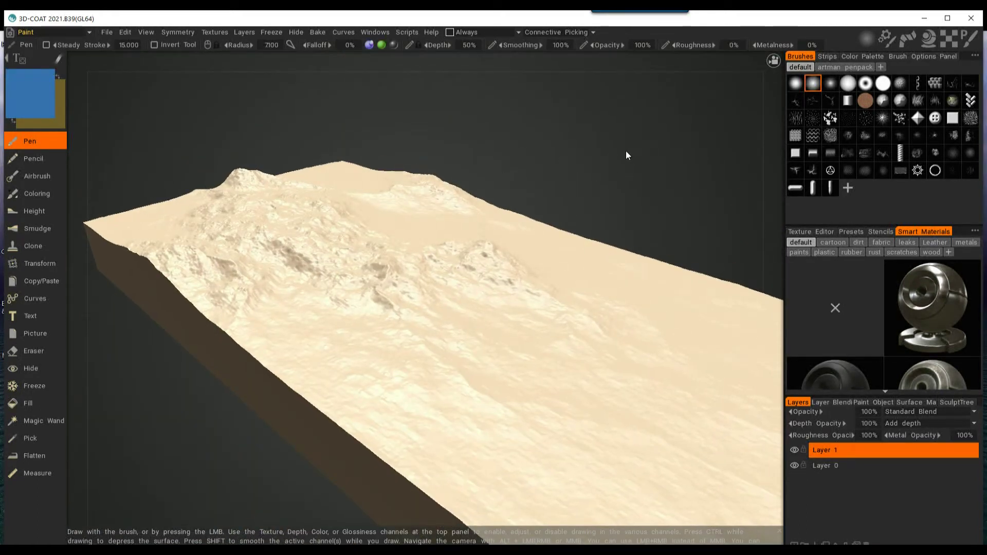
pyautogui.moveTo(626, 155); pyautogui.dragTo(445, 250, button='right')
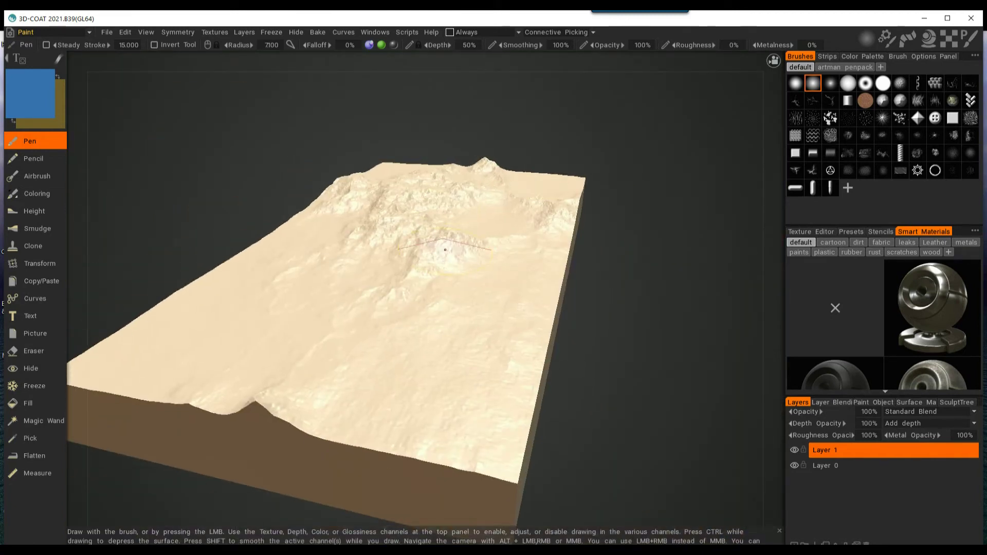
pyautogui.moveTo(566, 299); pyautogui.dragTo(715, 225)
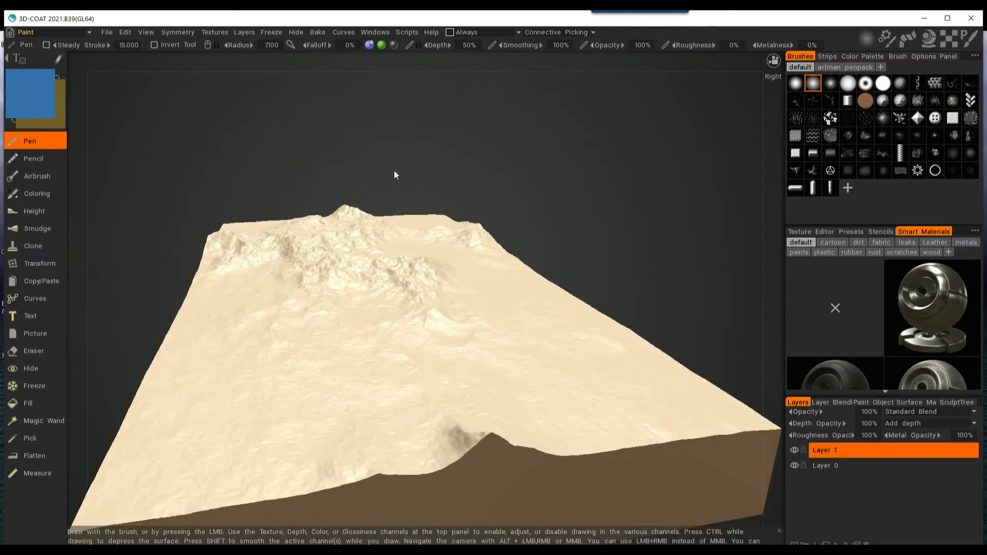
pyautogui.moveTo(494, 159); pyautogui.dragTo(539, 194)
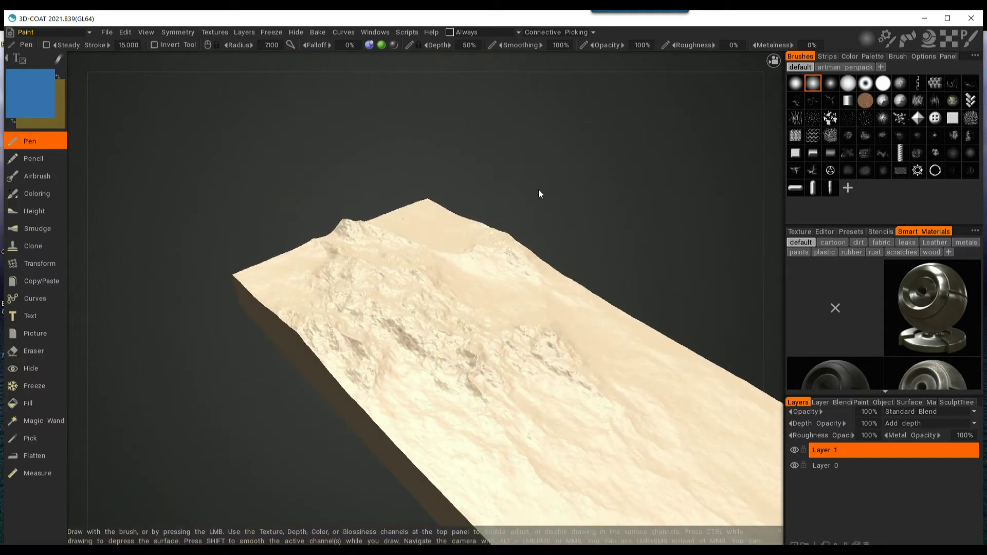
pyautogui.moveTo(612, 237); pyautogui.dragTo(604, 205)
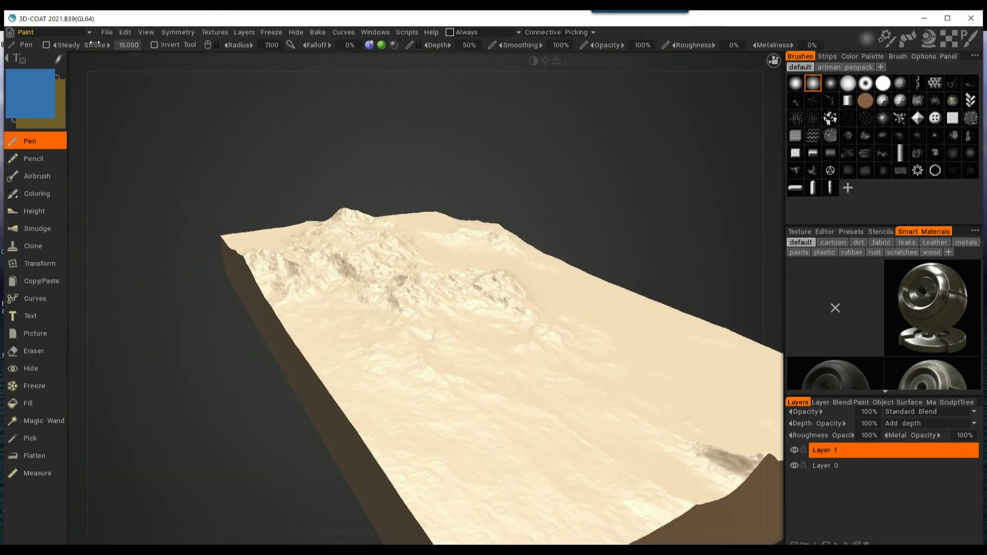
pyautogui.click(105, 33)
# Start a new scene without keeping the old terrain and begin Import Image as Mesh
pyautogui.click(119, 50)
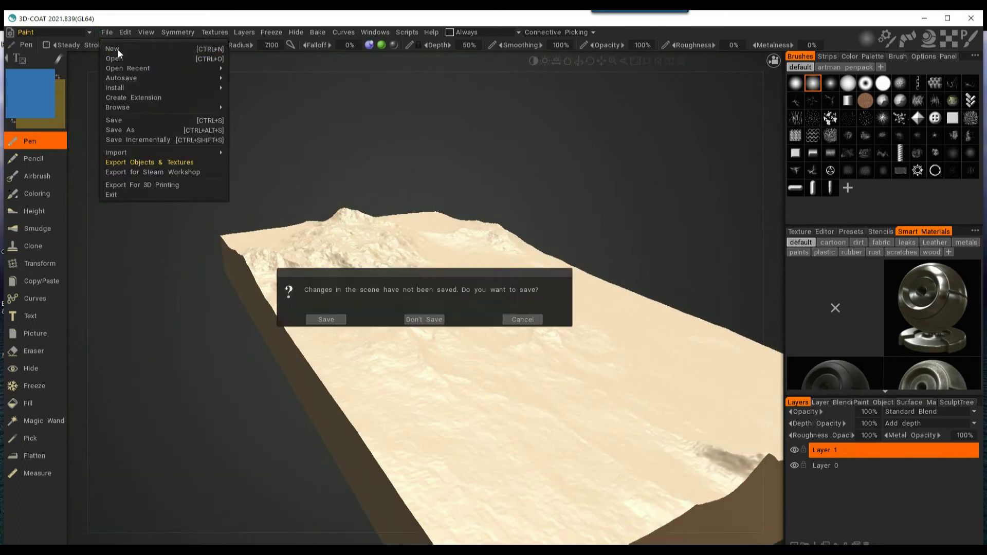
pyautogui.click(426, 316)
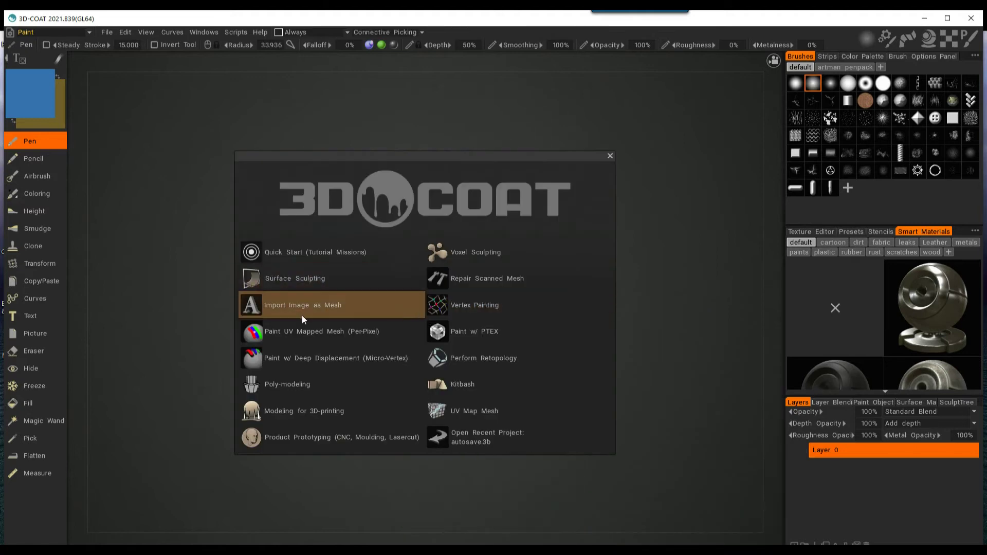
pyautogui.click(297, 310)
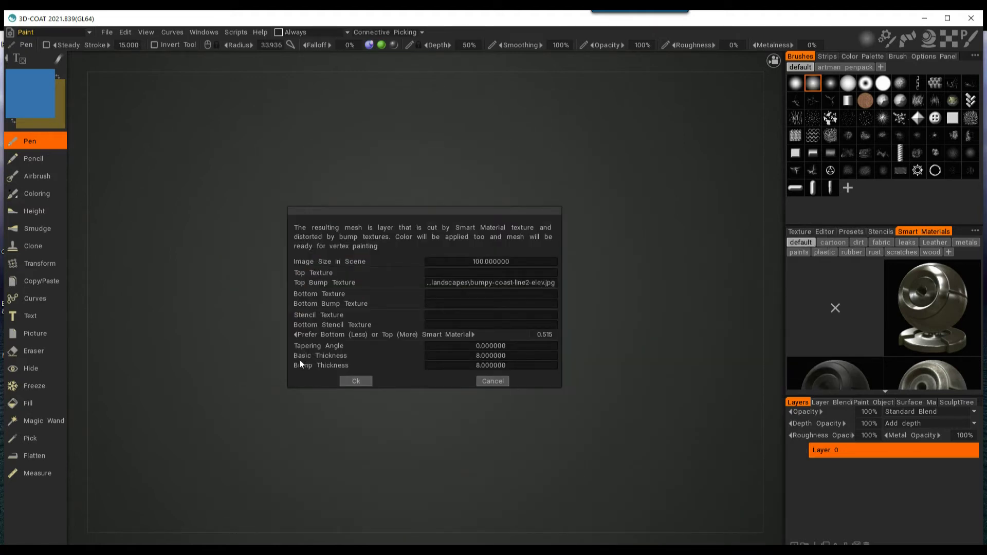
# Set Basic Thickness to 2 and Bump Thickness to 22
pyautogui.click(481, 356)
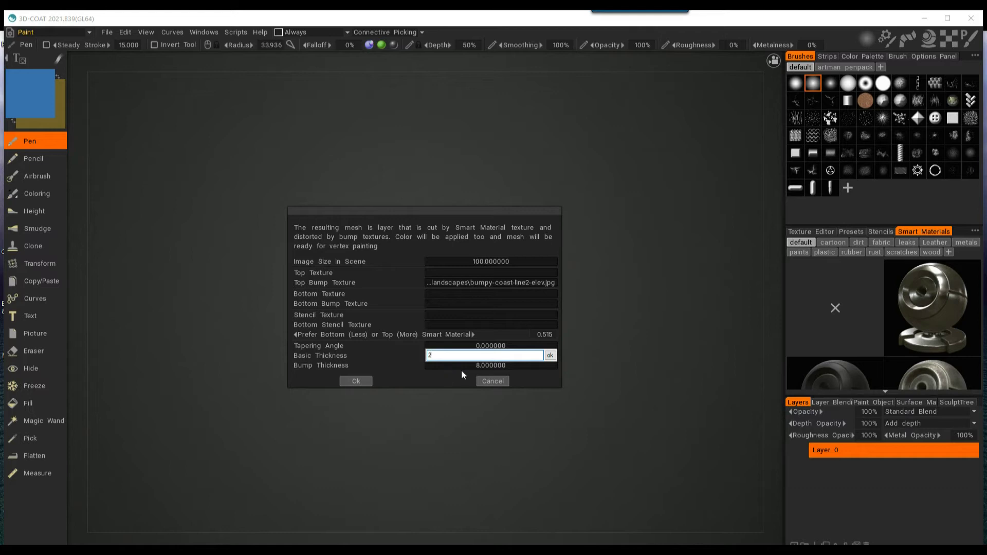
pyautogui.click(550, 355)
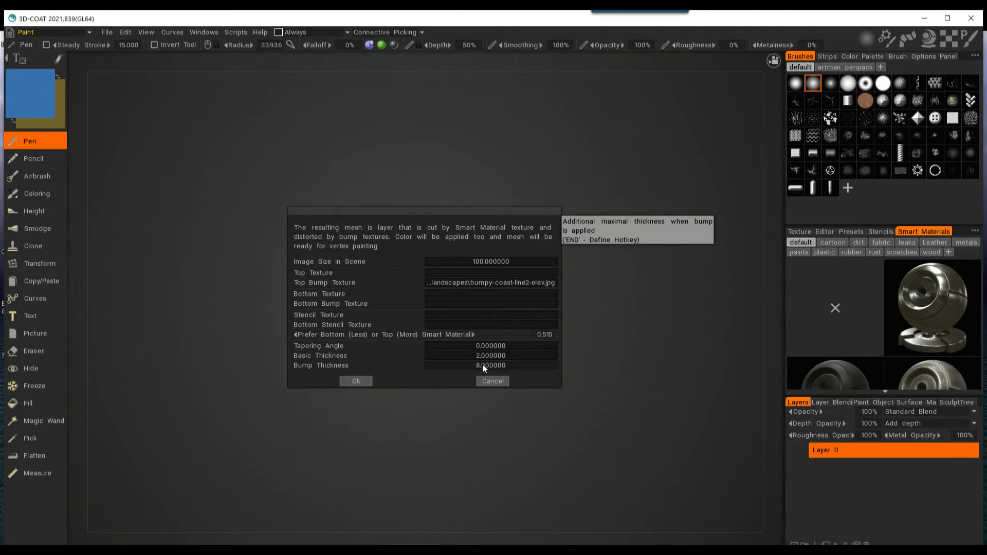
pyautogui.click(482, 364)
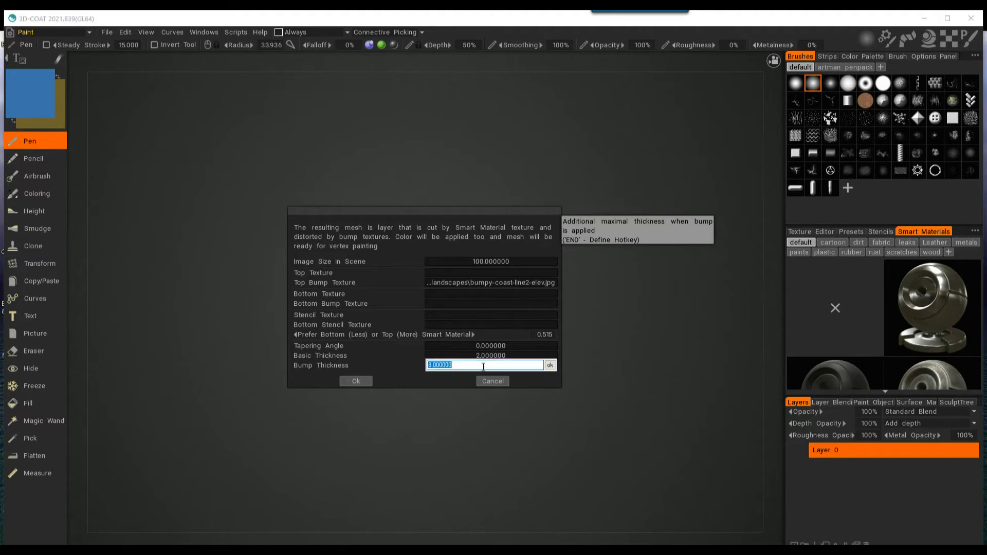
pyautogui.write('22')
pyautogui.click(549, 365)
# Build the taller Bump Thickness 22 terrain and examine its jagged peaks up close
pyautogui.click(357, 383)
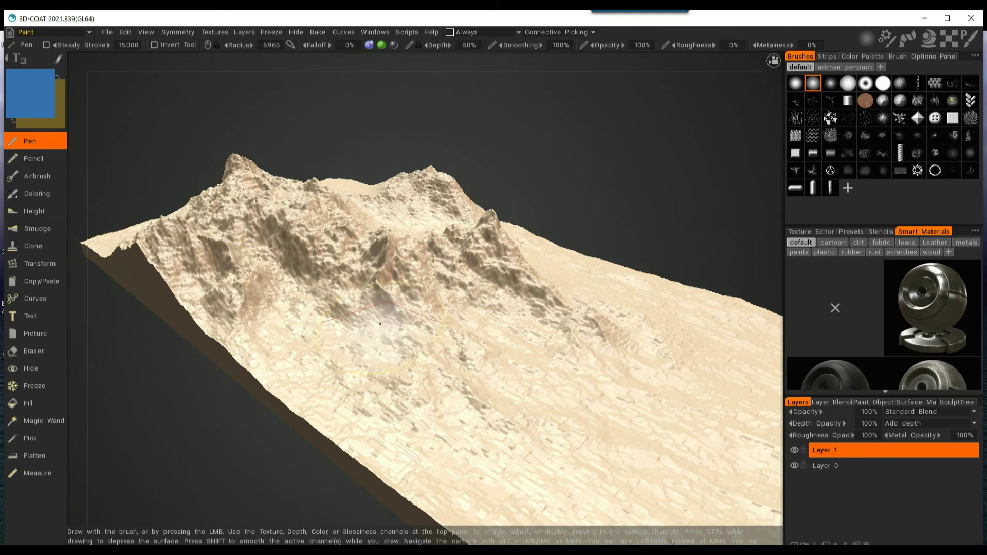
pyautogui.moveTo(698, 190)
pyautogui.mouseDown()
pyautogui.moveTo(606, 191)
pyautogui.moveTo(606, 163)
pyautogui.moveTo(646, 168)
pyautogui.mouseUp()
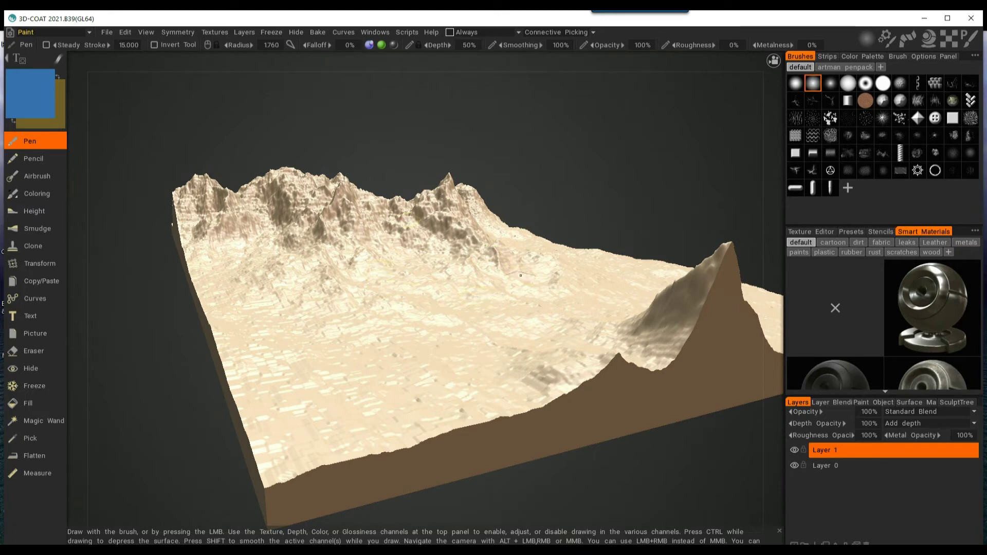
pyautogui.scroll(8, 520, 164)
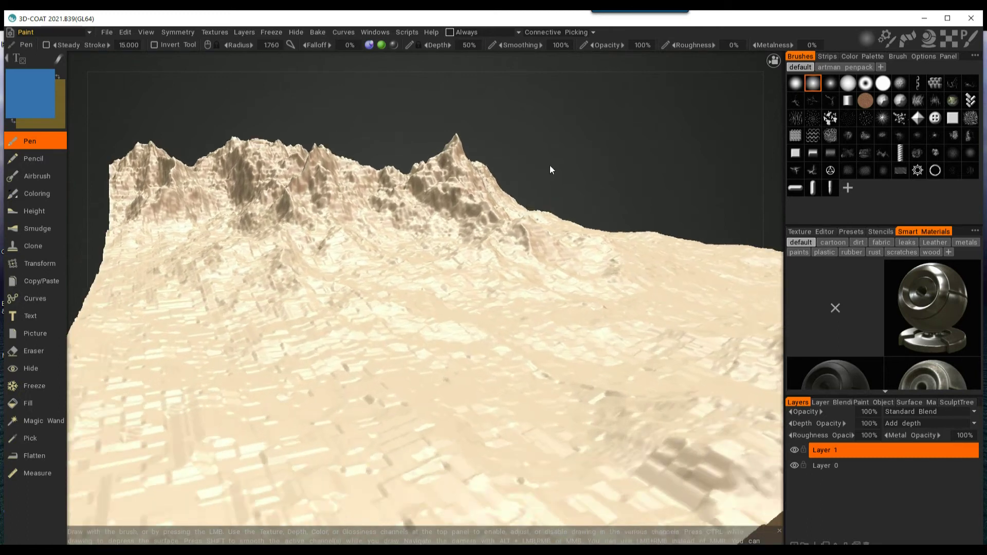
pyautogui.scroll(-2, 563, 168)
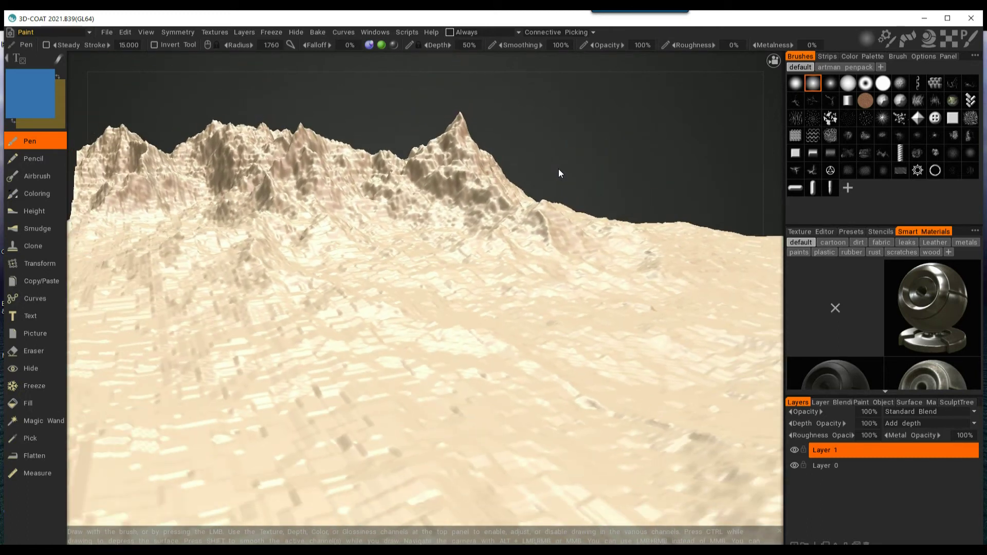
pyautogui.scroll(-1, 559, 169)
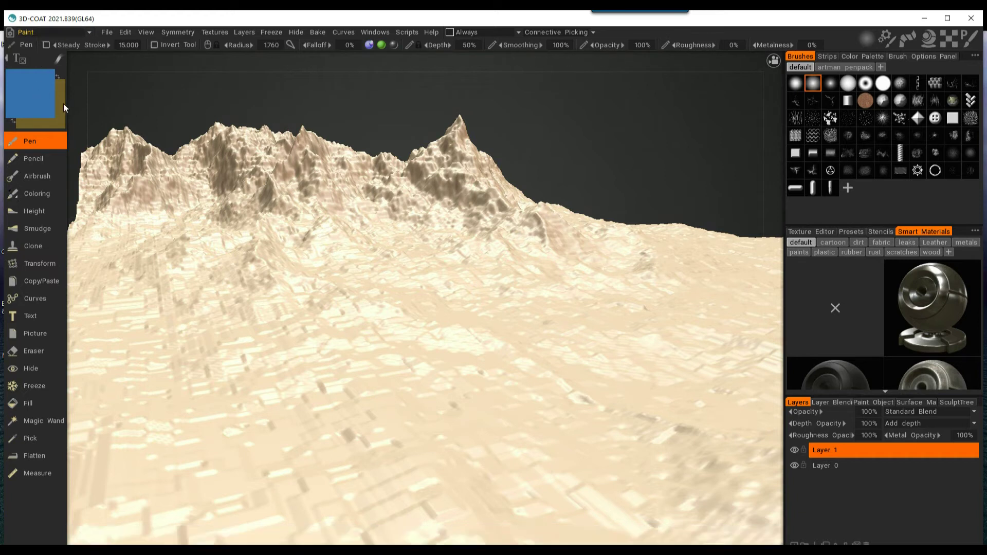
# Set the primary paint colour to blue-violet
pyautogui.click(30, 94)
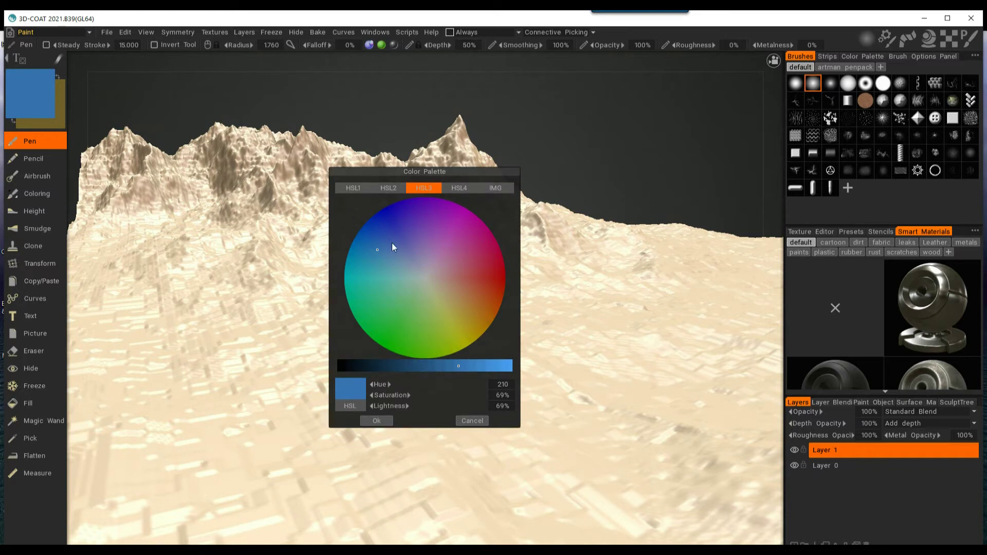
pyautogui.click(394, 280)
pyautogui.moveTo(393, 280); pyautogui.dragTo(404, 252)
pyautogui.click(376, 420)
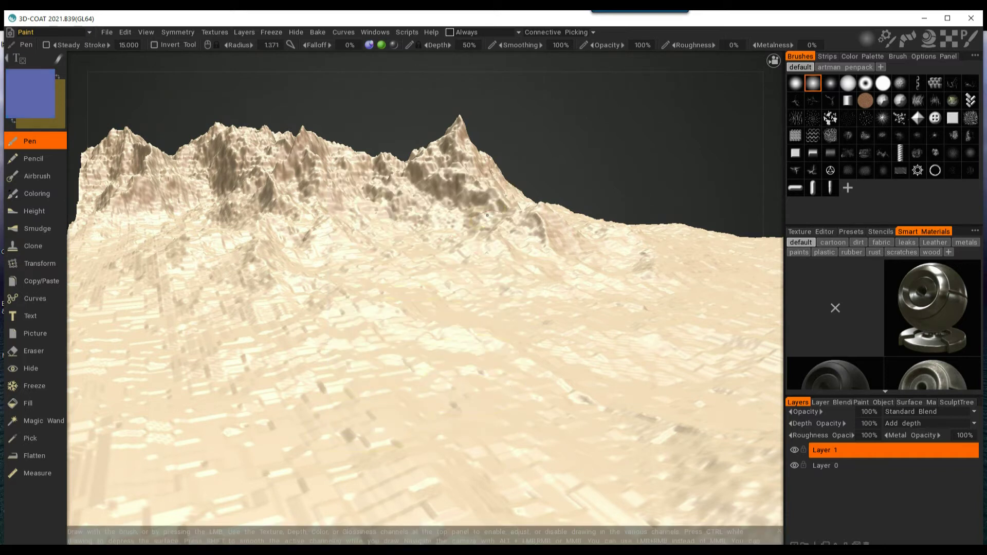
# Paint the terrain's lower front lowlands blue-violet as water
pyautogui.moveTo(614, 143); pyautogui.dragTo(568, 152)
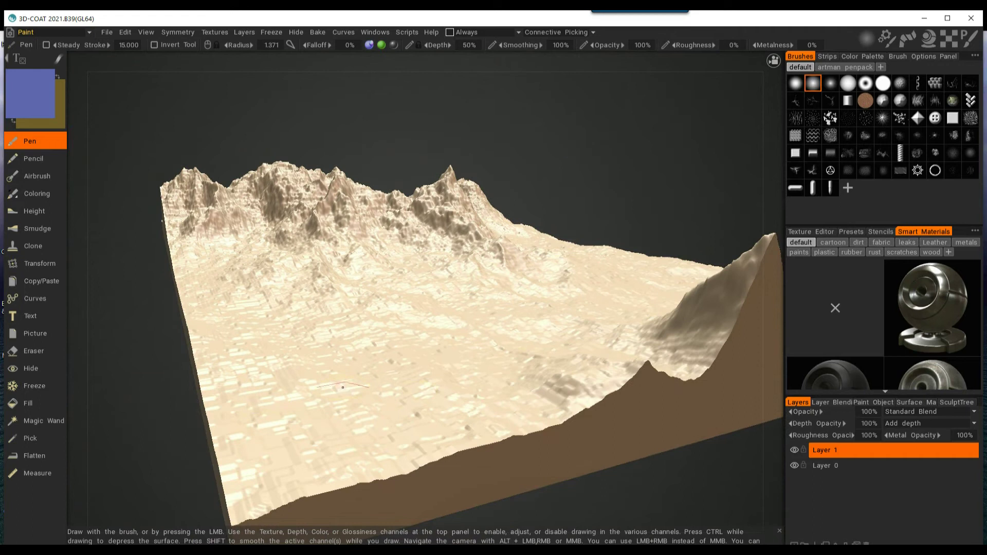
pyautogui.moveTo(308, 437)
pyautogui.mouseDown()
pyautogui.moveTo(331, 447)
pyautogui.moveTo(309, 477)
pyautogui.moveTo(366, 483)
pyautogui.moveTo(264, 479)
pyautogui.moveTo(366, 443)
pyautogui.moveTo(277, 442)
pyautogui.moveTo(364, 428)
pyautogui.moveTo(242, 403)
pyautogui.moveTo(280, 365)
pyautogui.moveTo(282, 381)
pyautogui.moveTo(334, 393)
pyautogui.moveTo(300, 430)
pyautogui.moveTo(271, 417)
pyautogui.moveTo(294, 393)
pyautogui.moveTo(196, 324)
pyautogui.moveTo(204, 356)
pyautogui.moveTo(202, 337)
pyautogui.moveTo(340, 368)
pyautogui.moveTo(428, 432)
pyautogui.moveTo(411, 457)
pyautogui.moveTo(261, 500)
pyautogui.moveTo(254, 474)
pyautogui.moveTo(493, 429)
pyautogui.moveTo(384, 404)
pyautogui.moveTo(375, 379)
pyautogui.moveTo(520, 415)
pyautogui.moveTo(431, 456)
pyautogui.moveTo(412, 410)
pyautogui.moveTo(391, 386)
pyautogui.mouseUp()
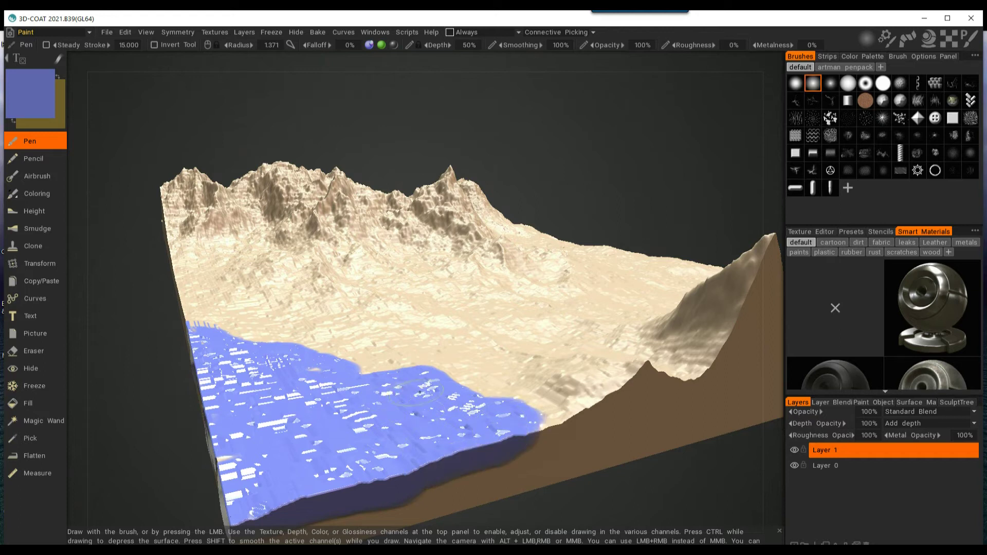
pyautogui.click(32, 99)
pyautogui.click(393, 294)
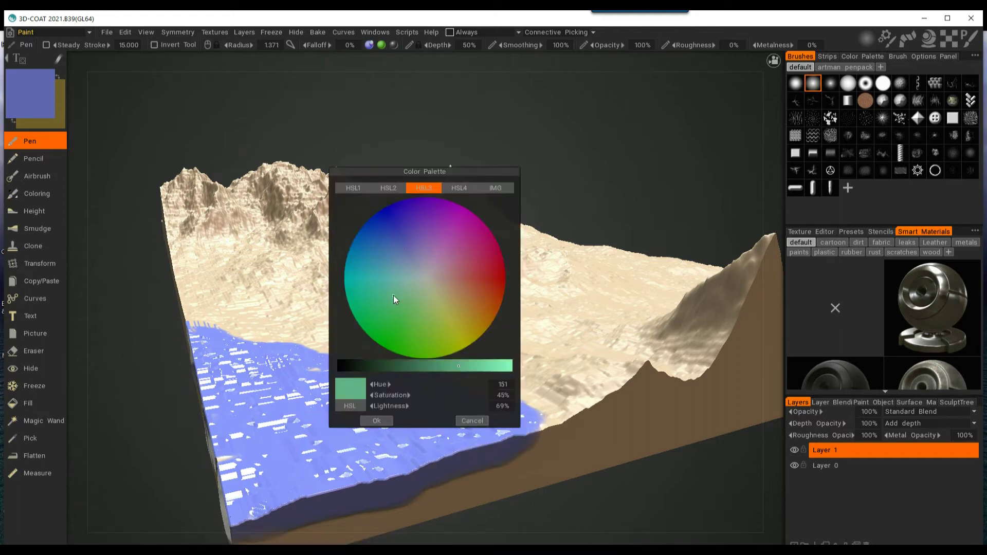
pyautogui.click(432, 365)
pyautogui.moveTo(421, 313); pyautogui.dragTo(411, 303)
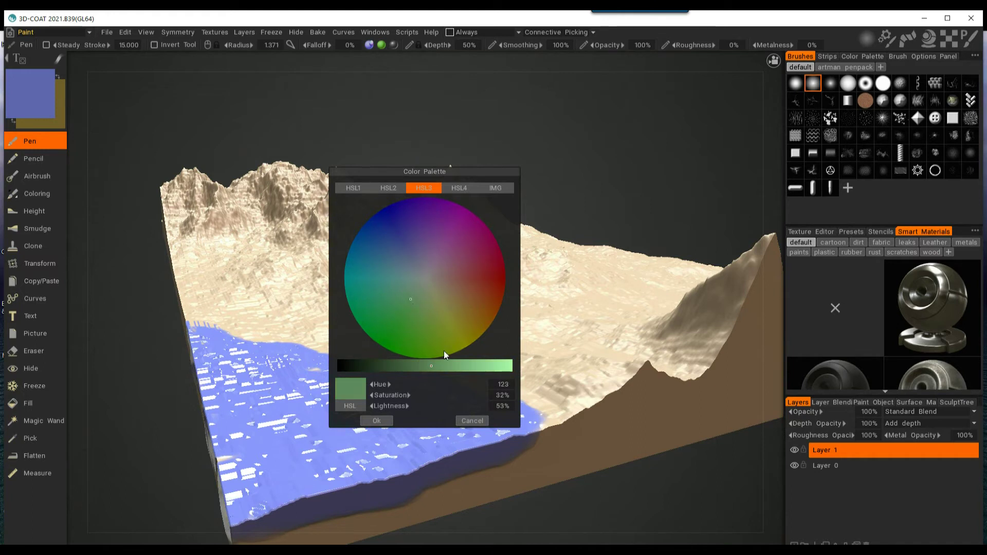
pyautogui.click(441, 365)
pyautogui.moveTo(445, 368); pyautogui.dragTo(453, 365)
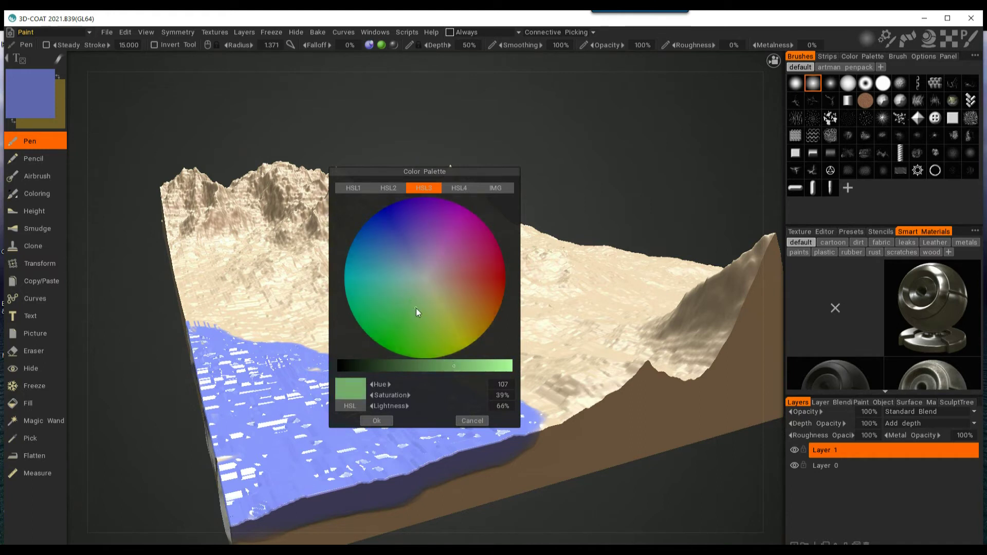
pyautogui.click(376, 421)
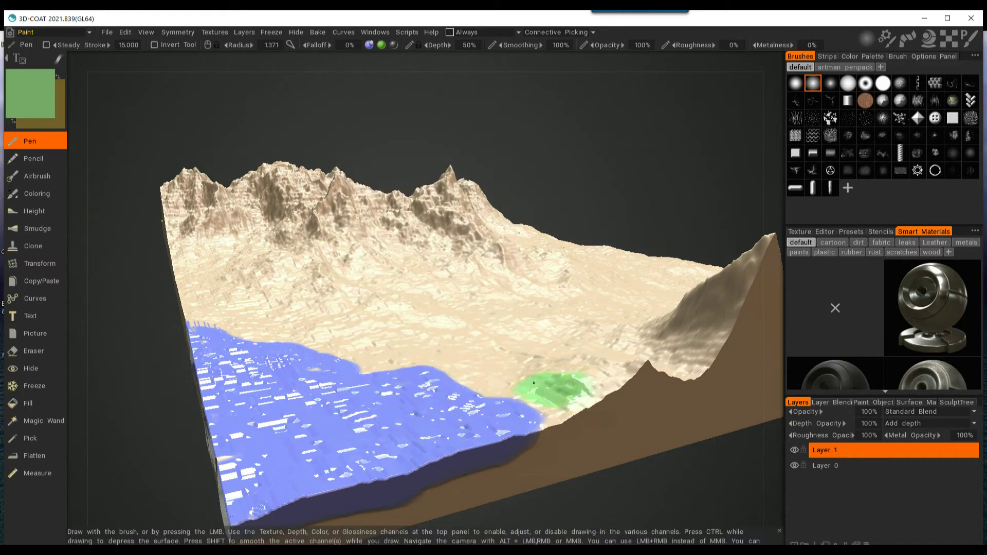
pyautogui.moveTo(533, 382)
pyautogui.mouseDown()
pyautogui.moveTo(455, 360)
pyautogui.moveTo(377, 362)
pyautogui.moveTo(191, 314)
pyautogui.moveTo(383, 368)
pyautogui.moveTo(437, 367)
pyautogui.moveTo(538, 406)
pyautogui.moveTo(539, 428)
pyautogui.moveTo(579, 383)
pyautogui.moveTo(618, 372)
pyautogui.moveTo(326, 342)
pyautogui.moveTo(502, 344)
pyautogui.moveTo(385, 326)
pyautogui.moveTo(275, 329)
pyautogui.moveTo(588, 337)
pyautogui.moveTo(582, 359)
pyautogui.moveTo(557, 363)
pyautogui.mouseUp()
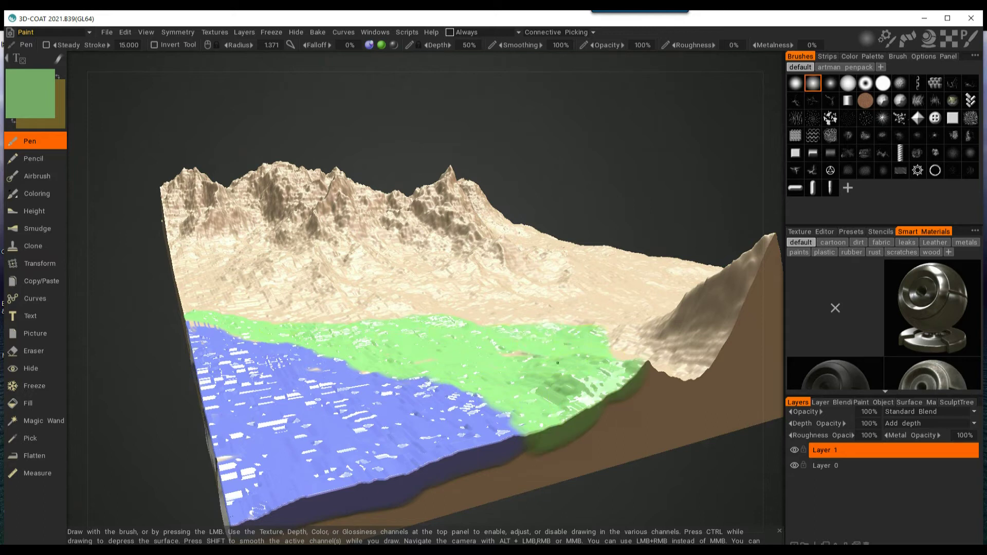
pyautogui.scroll(-4, 519, 153)
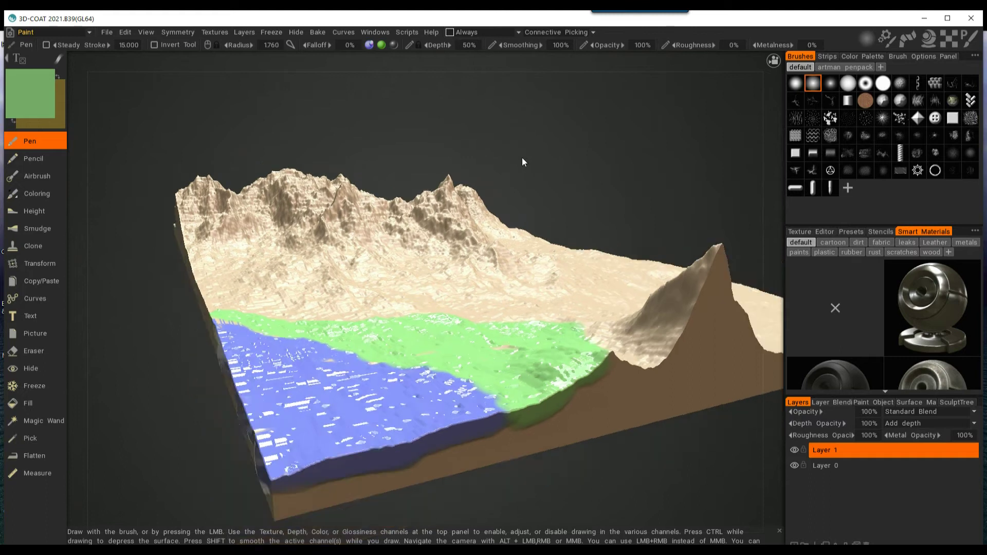
pyautogui.scroll(6, 553, 164)
pyautogui.scroll(3, 554, 164)
pyautogui.scroll(-4, 563, 165)
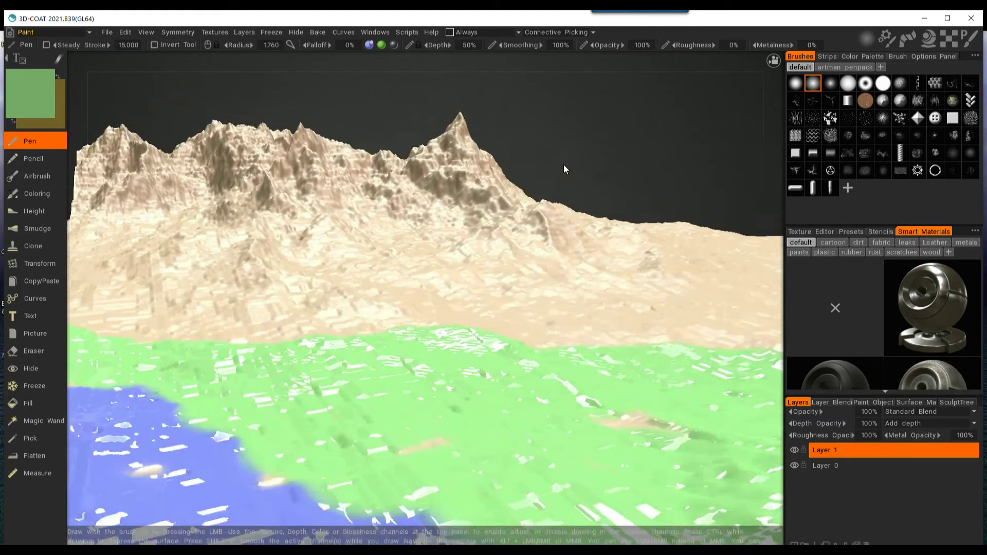
pyautogui.scroll(1, 563, 163)
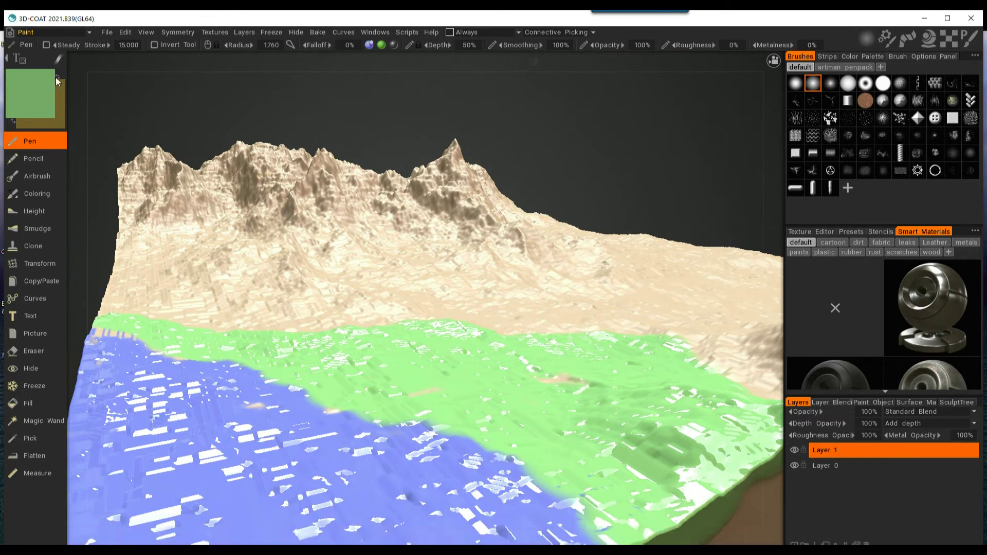
# Switch to the Sculpt room, dismiss its tips dialog and select the Smooth Convex brush
pyautogui.click(35, 31)
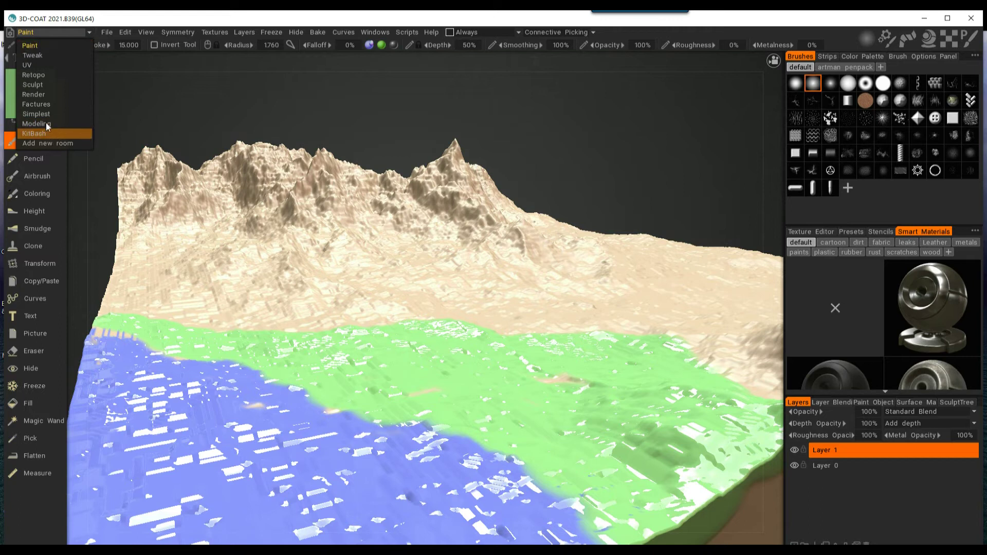
pyautogui.click(36, 83)
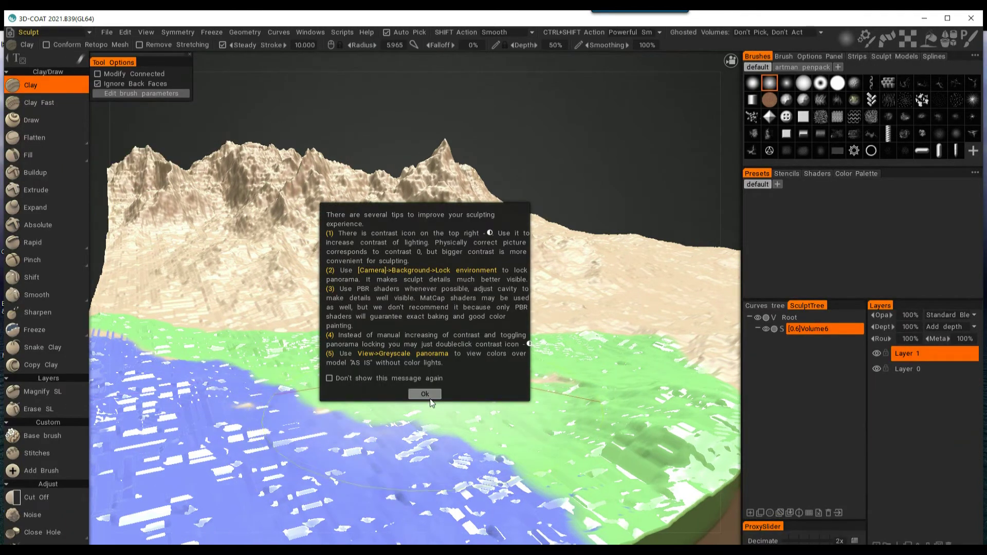
pyautogui.click(430, 396)
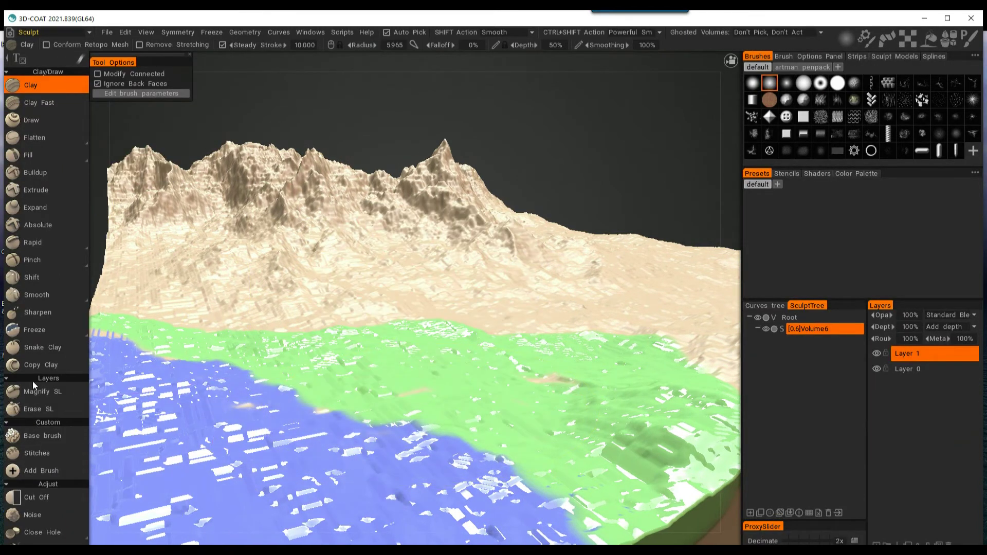
pyautogui.moveTo(40, 293)
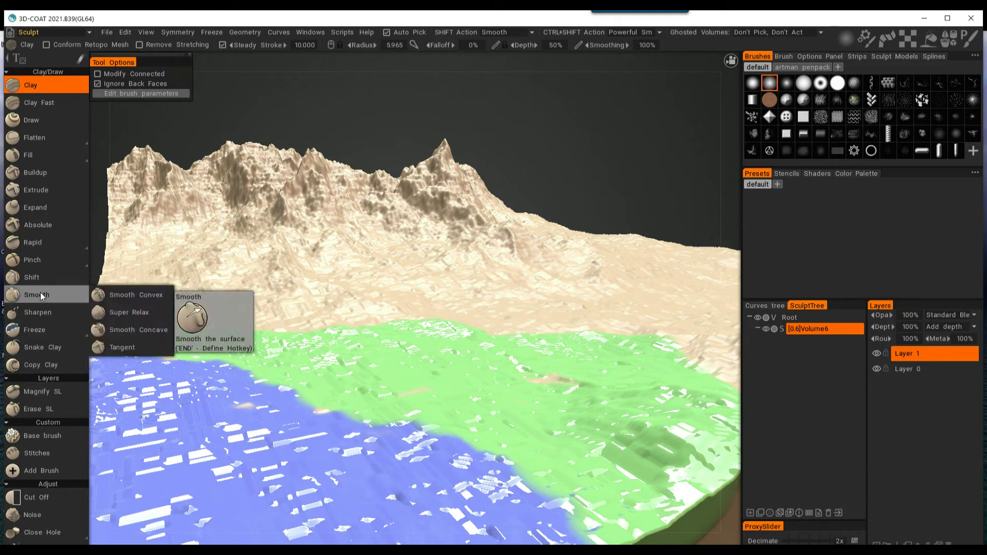
pyautogui.click(123, 296)
# Smooth the white patches on the blue water with a larger Smooth Convex brush
pyautogui.moveTo(125, 297)
pyautogui.mouseDown()
pyautogui.moveTo(331, 385)
pyautogui.moveTo(330, 410)
pyautogui.moveTo(363, 364)
pyautogui.moveTo(349, 383)
pyautogui.moveTo(250, 409)
pyautogui.moveTo(360, 447)
pyautogui.mouseUp()
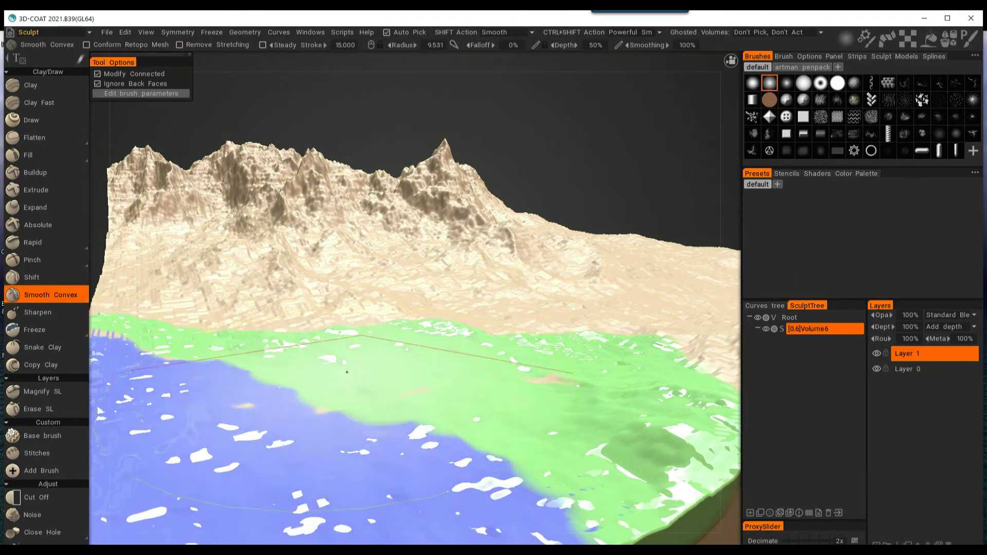
pyautogui.scroll(-5, 521, 157)
pyautogui.moveTo(437, 360)
pyautogui.mouseDown()
pyautogui.moveTo(308, 411)
pyautogui.moveTo(375, 458)
pyautogui.moveTo(288, 452)
pyautogui.moveTo(384, 343)
pyautogui.moveTo(562, 397)
pyautogui.moveTo(568, 341)
pyautogui.moveTo(612, 329)
pyautogui.moveTo(422, 301)
pyautogui.mouseUp()
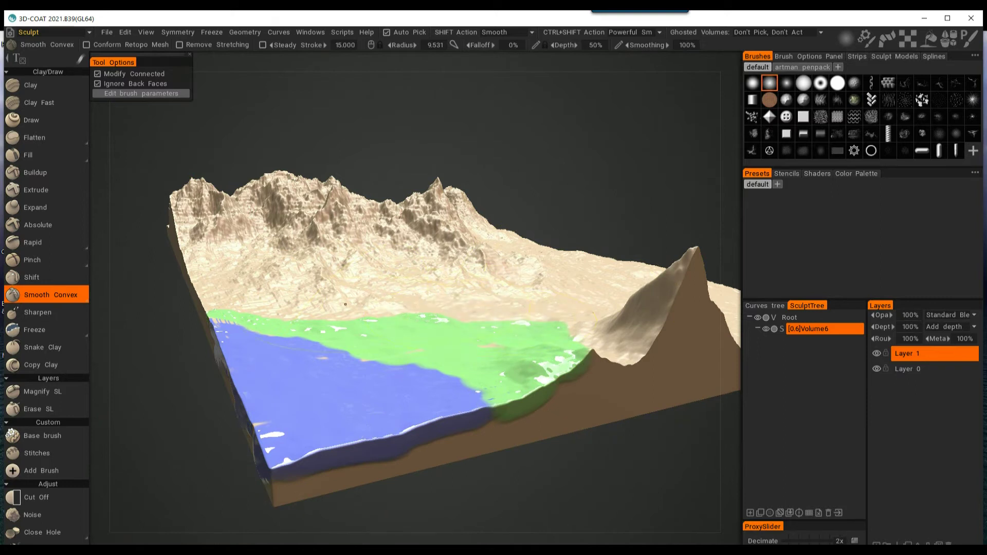
pyautogui.moveTo(340, 251); pyautogui.dragTo(363, 251, button='right')
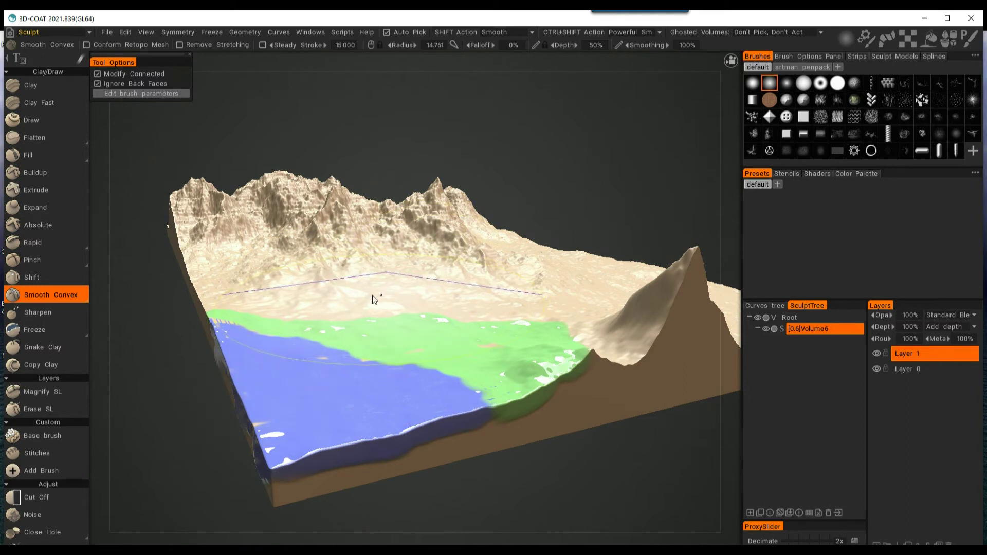
pyautogui.moveTo(374, 299)
pyautogui.mouseDown()
pyautogui.moveTo(309, 360)
pyautogui.moveTo(257, 442)
pyautogui.moveTo(390, 360)
pyautogui.moveTo(367, 367)
pyautogui.mouseUp()
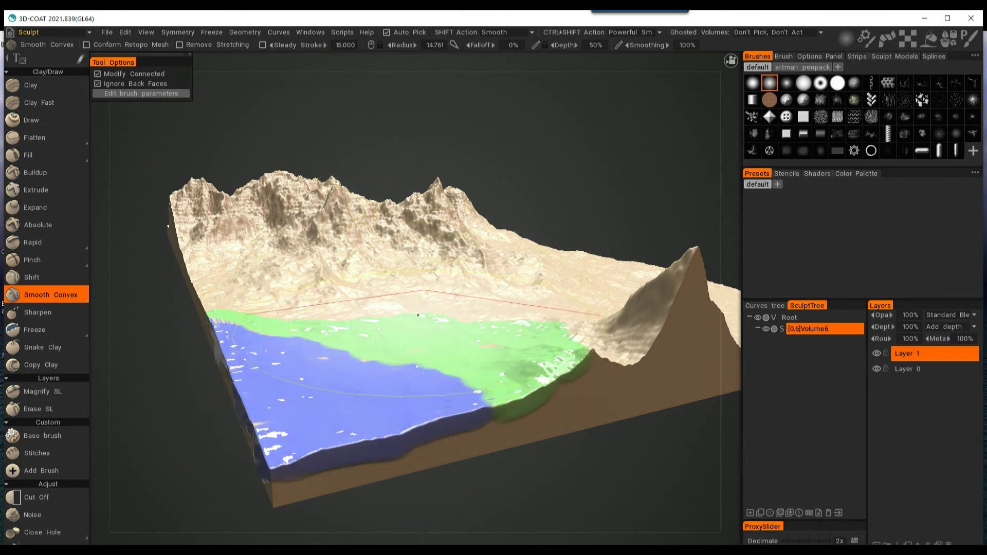
# With a smaller brush, smooth the green edge near the peak and the water's front-edge streaks
pyautogui.moveTo(395, 340); pyautogui.dragTo(364, 332, button='right')
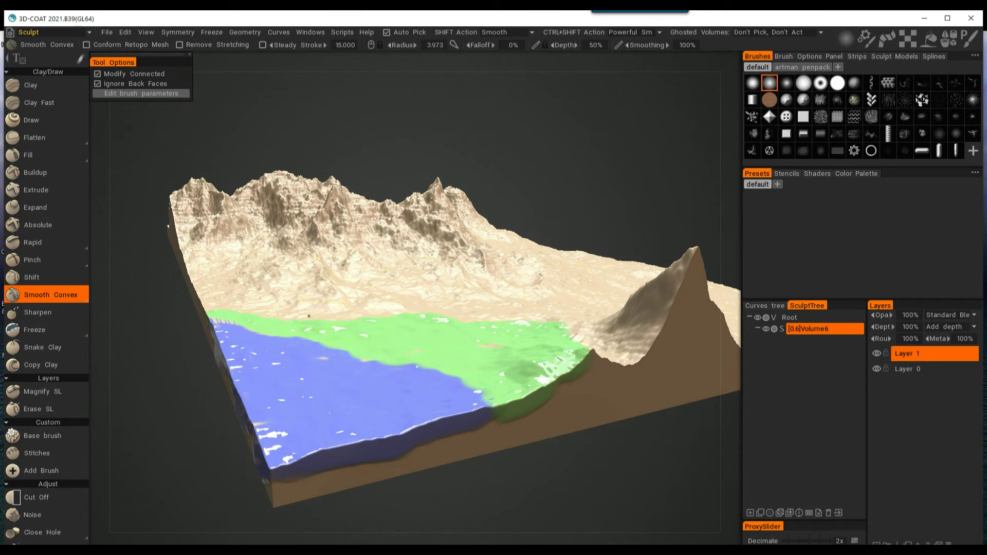
pyautogui.moveTo(492, 338)
pyautogui.mouseDown()
pyautogui.moveTo(544, 406)
pyautogui.moveTo(463, 431)
pyautogui.mouseUp()
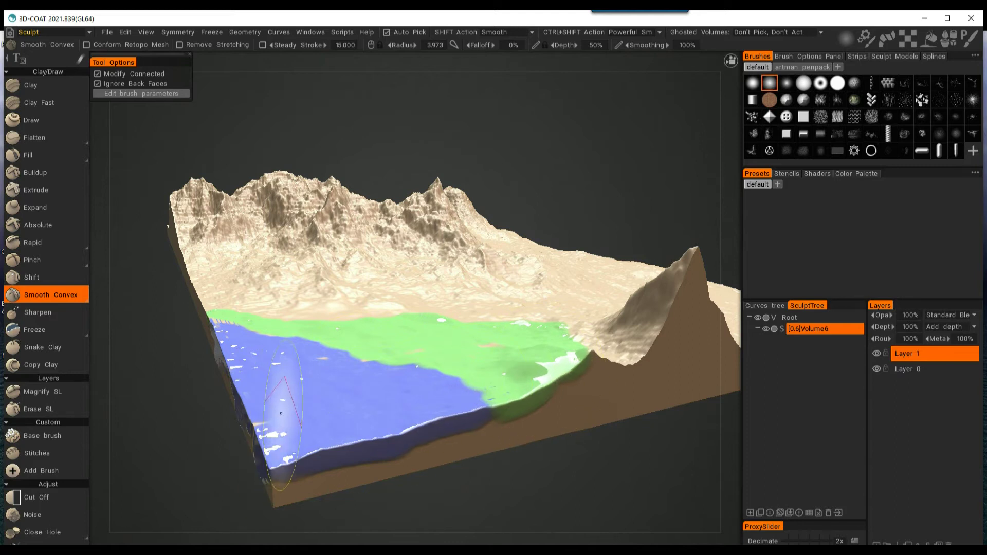
pyautogui.moveTo(259, 361); pyautogui.dragTo(250, 360, button='right')
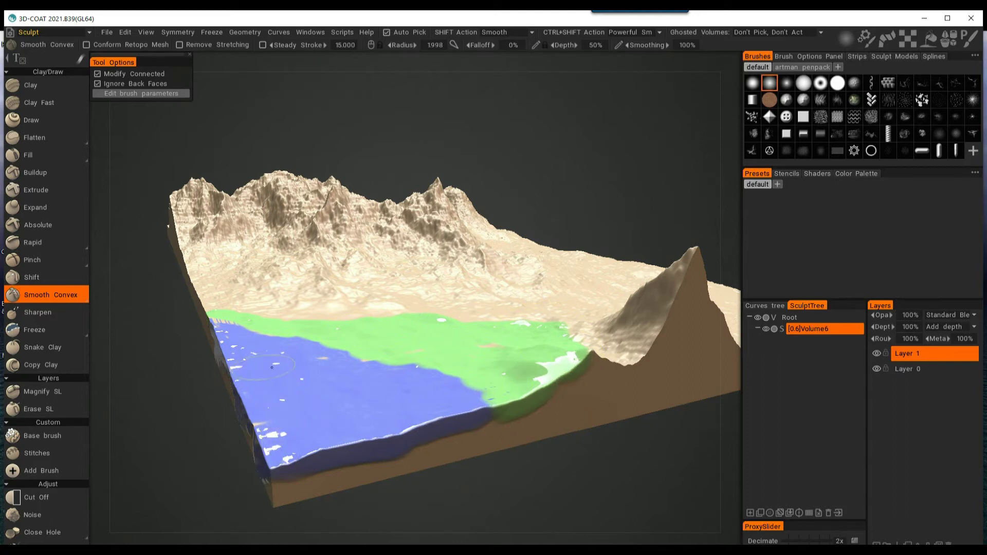
pyautogui.moveTo(259, 428)
pyautogui.mouseDown()
pyautogui.moveTo(287, 457)
pyautogui.moveTo(329, 468)
pyautogui.mouseUp()
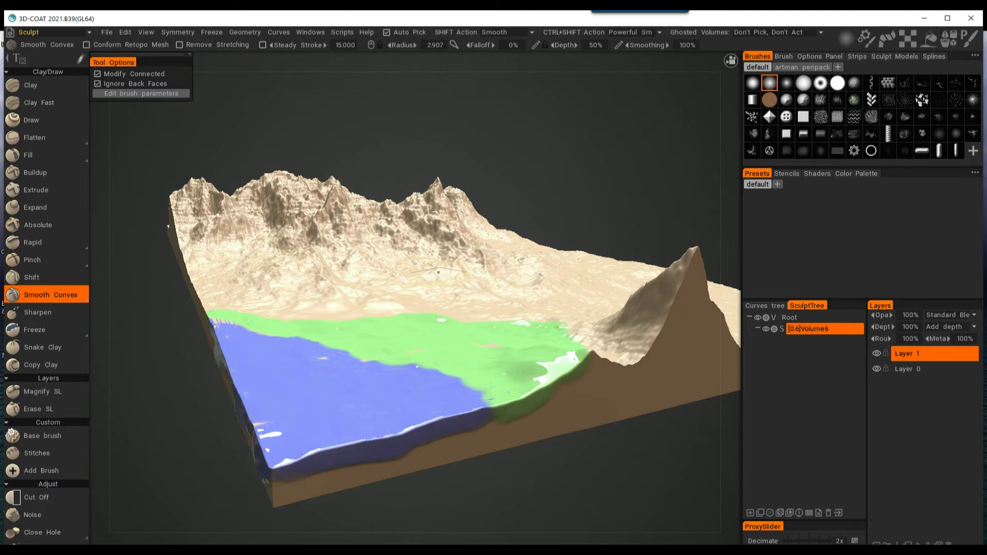
pyautogui.scroll(5, 596, 184)
pyautogui.scroll(-5, 593, 183)
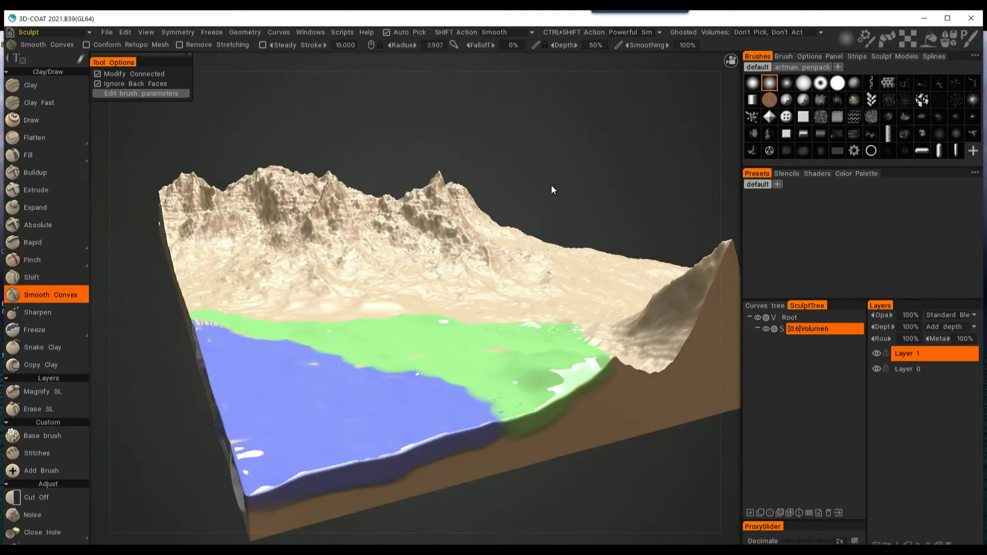
pyautogui.moveTo(498, 115)
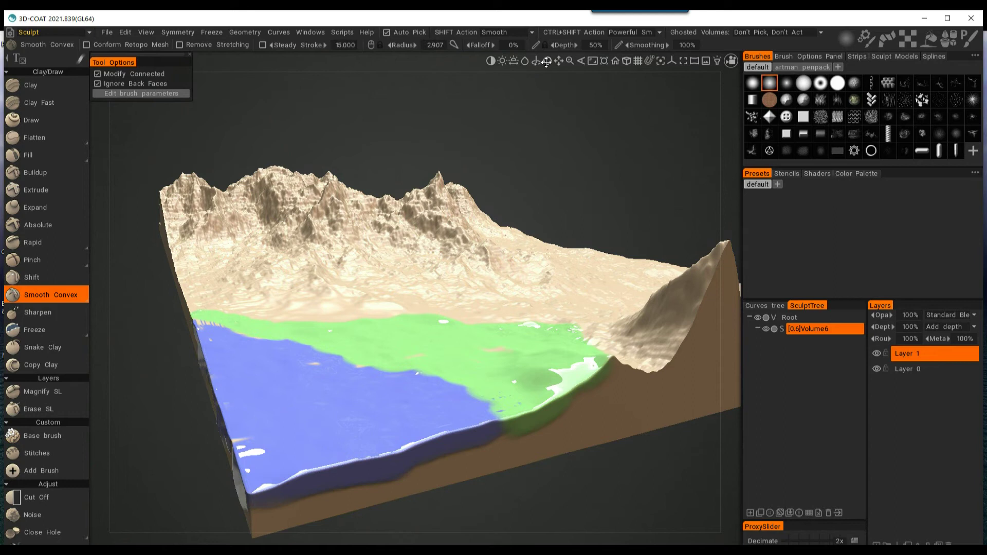
pyautogui.moveTo(598, 166); pyautogui.dragTo(455, 186)
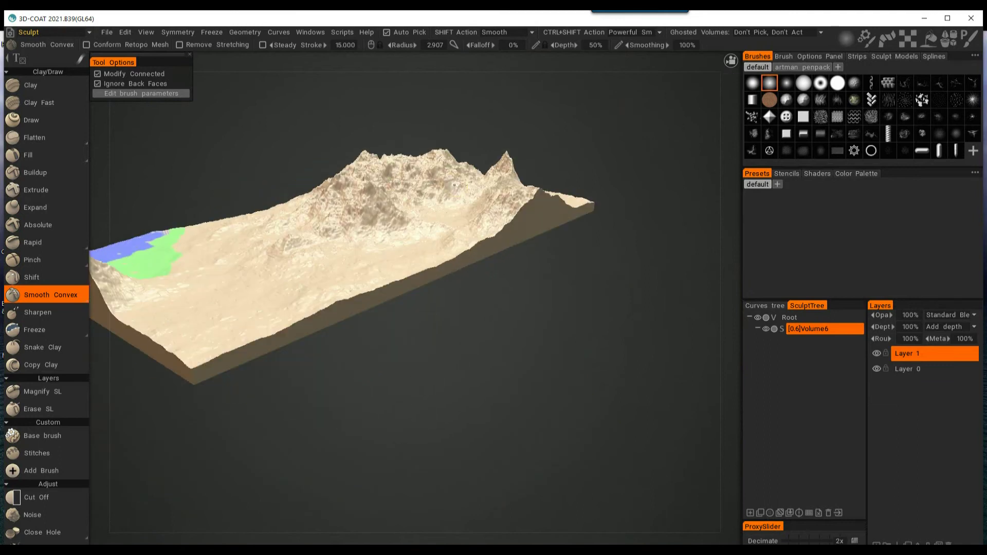
pyautogui.moveTo(571, 160); pyautogui.dragTo(606, 176)
pyautogui.moveTo(579, 82)
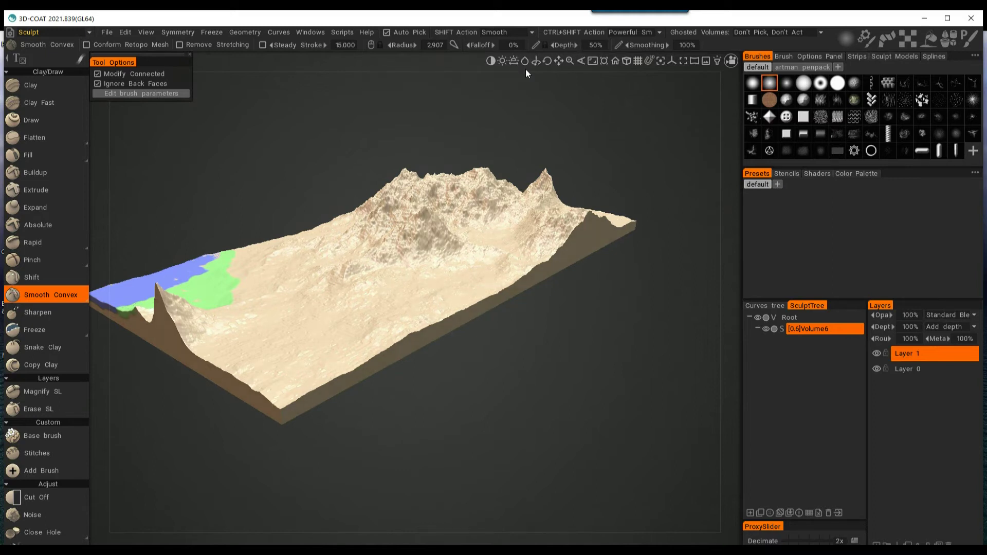
pyautogui.moveTo(502, 61); pyautogui.dragTo(502, 62)
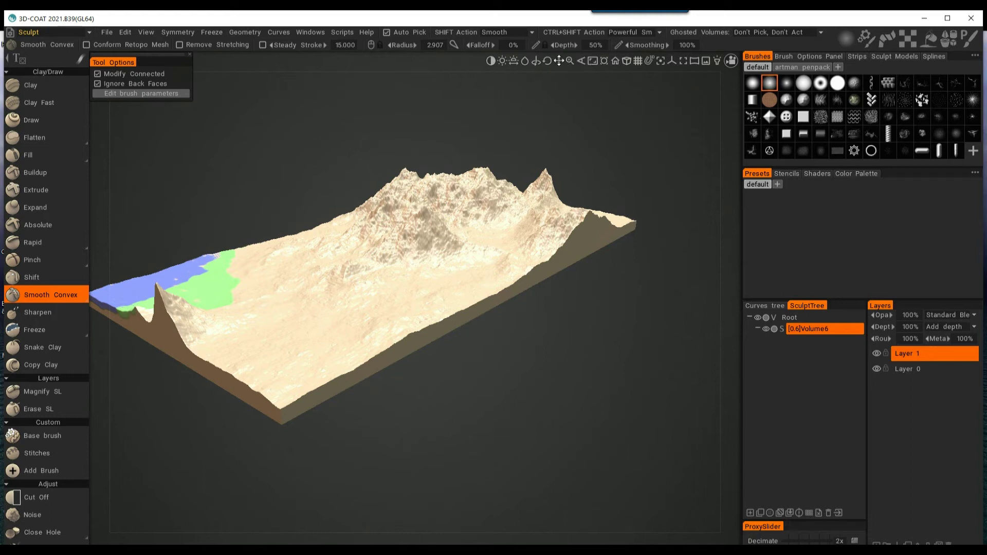
pyautogui.moveTo(558, 60)
pyautogui.mouseDown()
pyautogui.moveTo(574, 66)
pyautogui.moveTo(536, 61)
pyautogui.moveTo(569, 60)
pyautogui.mouseUp()
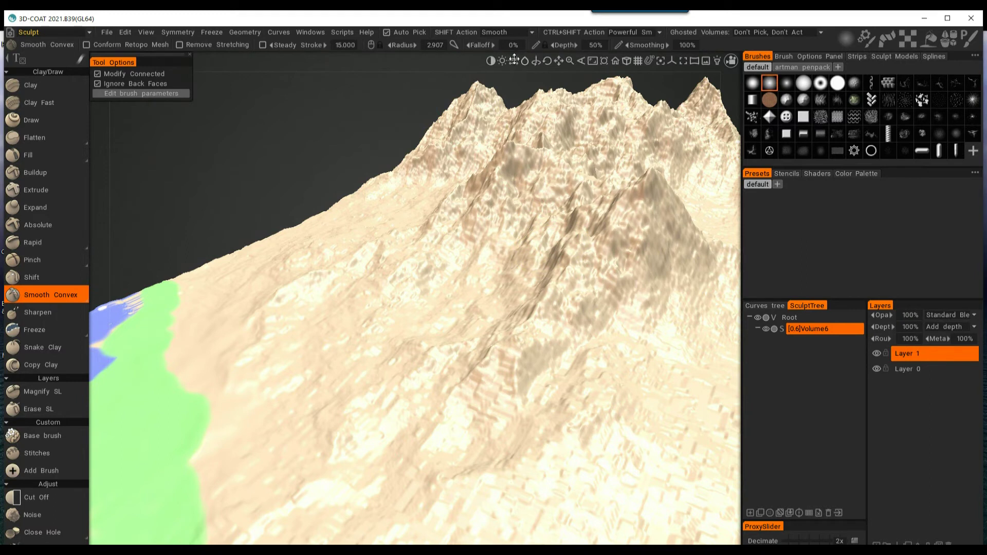
pyautogui.moveTo(475, 56)
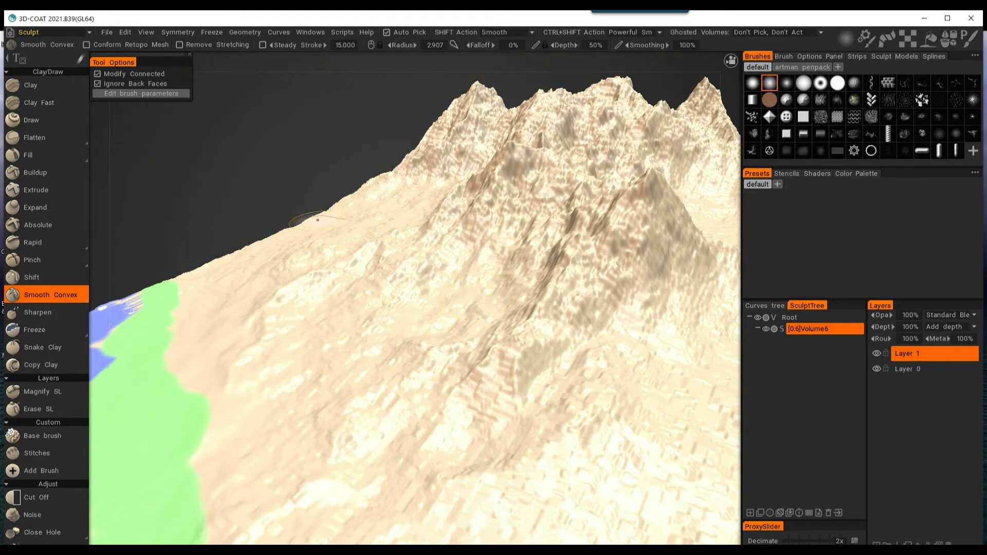
# Start a new empty scene, discarding the unsaved terrain changes
pyautogui.click(106, 31)
pyautogui.click(116, 50)
pyautogui.click(417, 319)
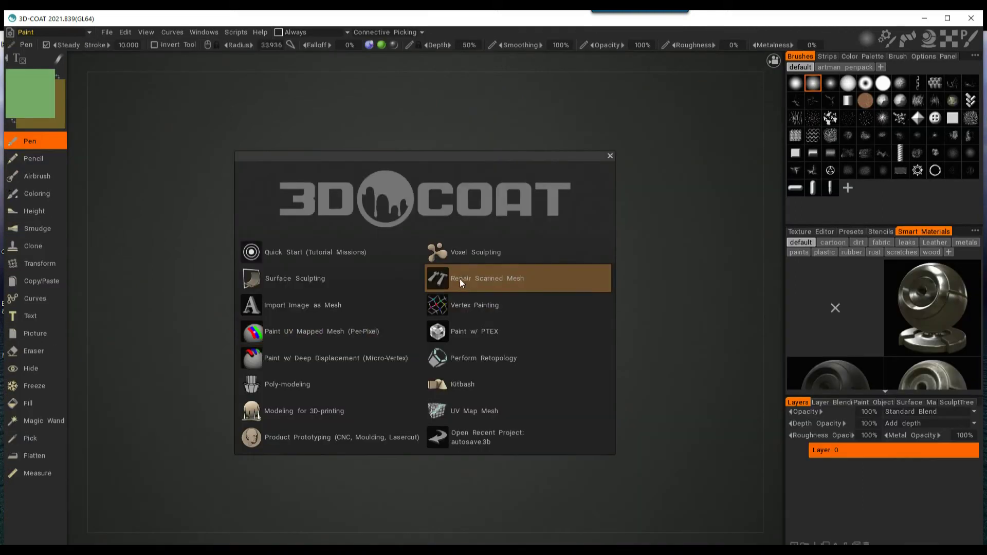
# Import an image as mesh, choosing full-size bumpy-coast-line2-color.jpg as the Top Texture
pyautogui.click(276, 306)
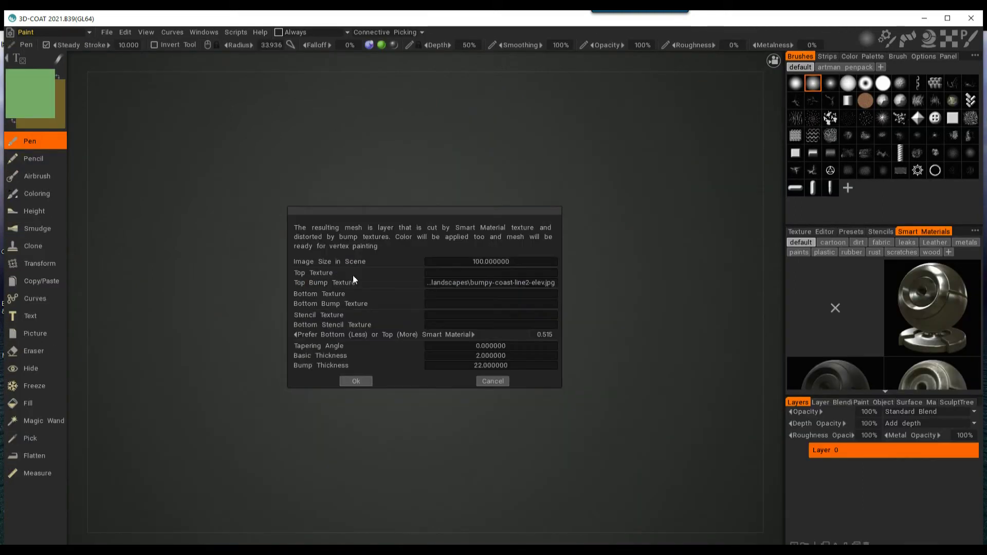
pyautogui.click(490, 272)
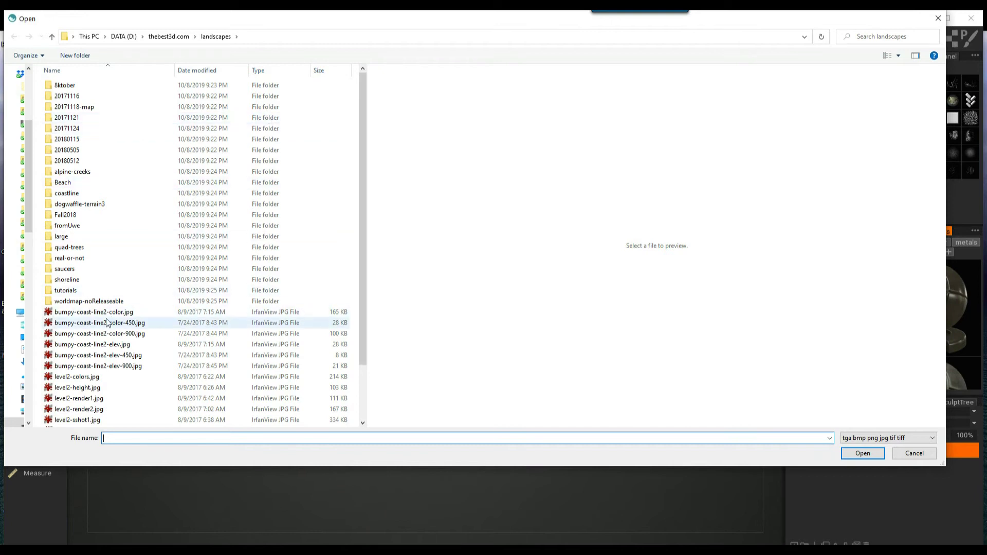
pyautogui.click(115, 348)
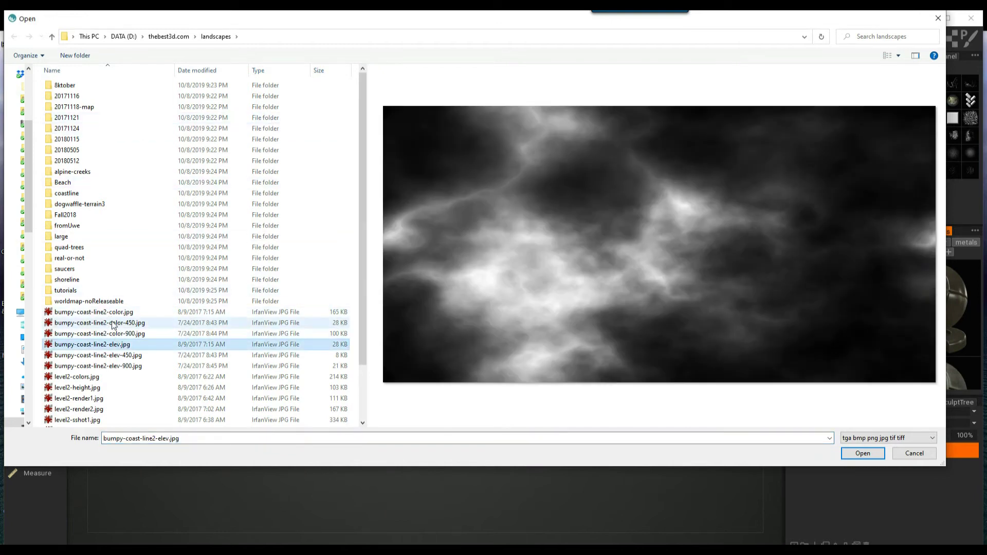
pyautogui.click(106, 322)
pyautogui.click(103, 333)
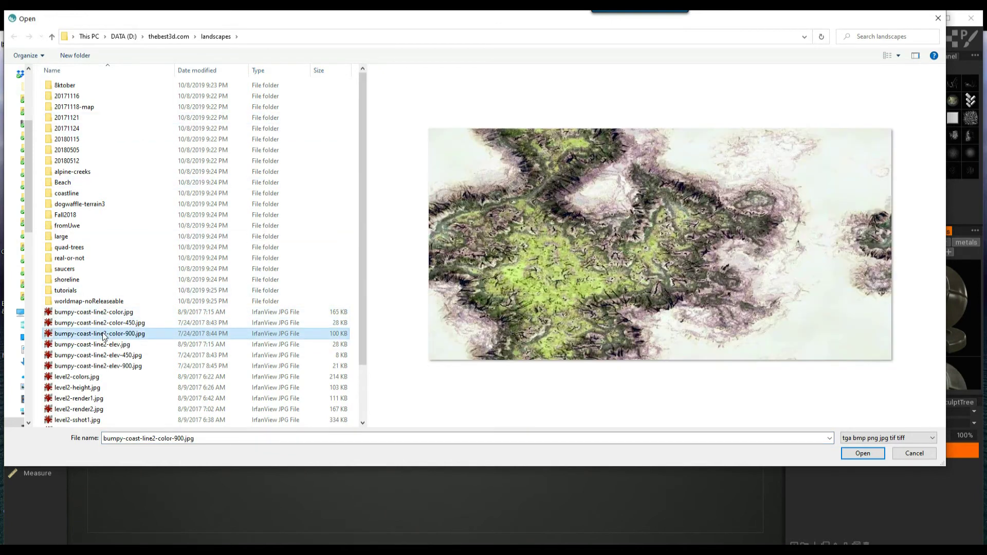
pyautogui.click(103, 323)
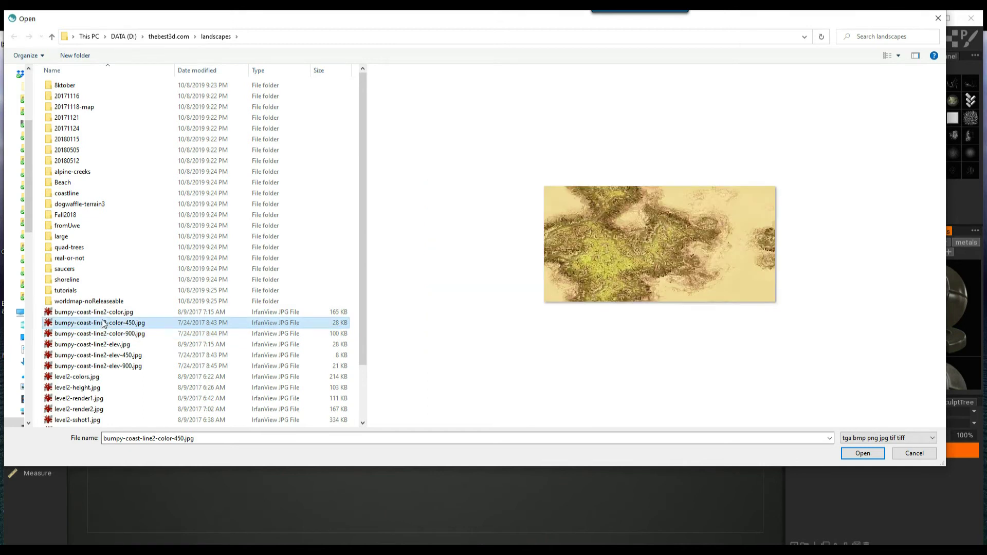
pyautogui.click(104, 315)
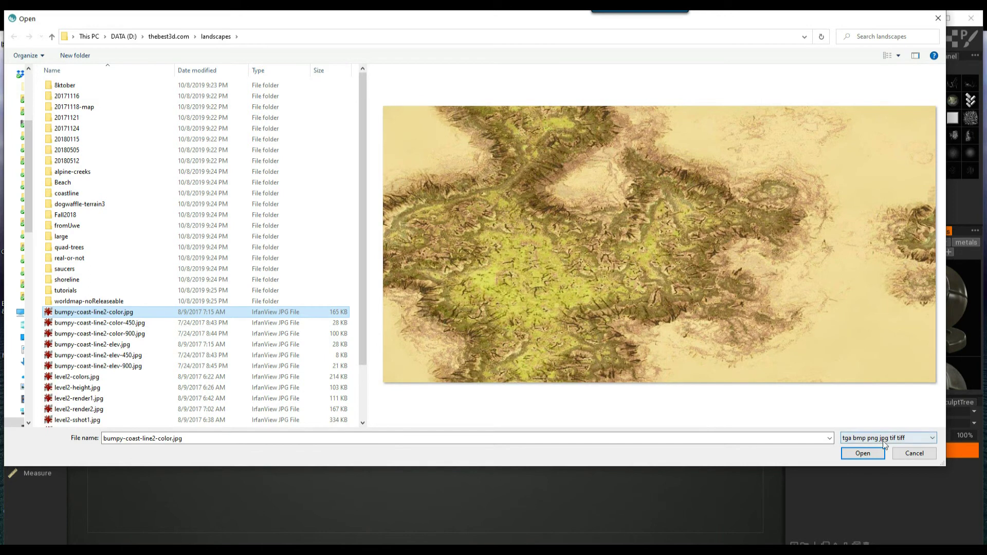
pyautogui.click(862, 452)
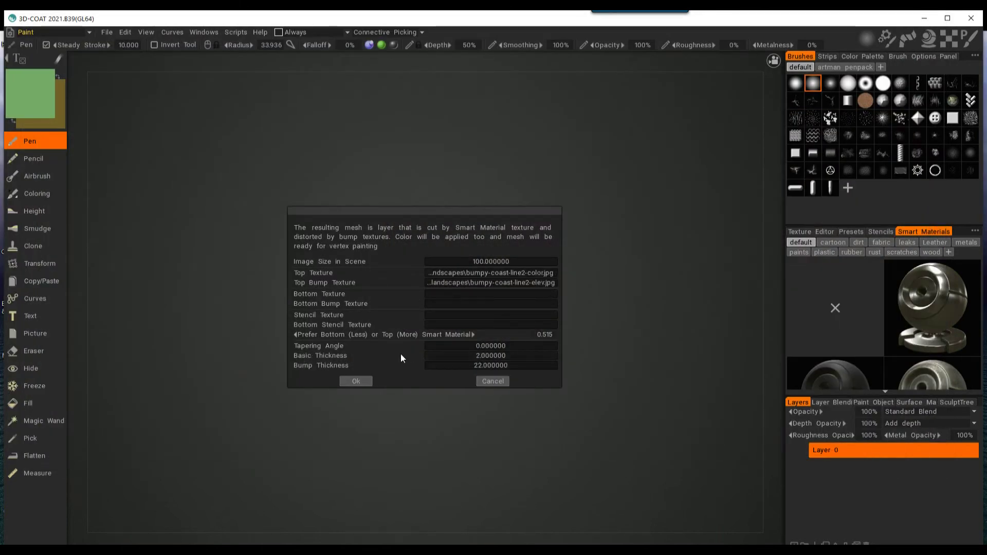
# Set Basic Thickness to 1
pyautogui.click(477, 356)
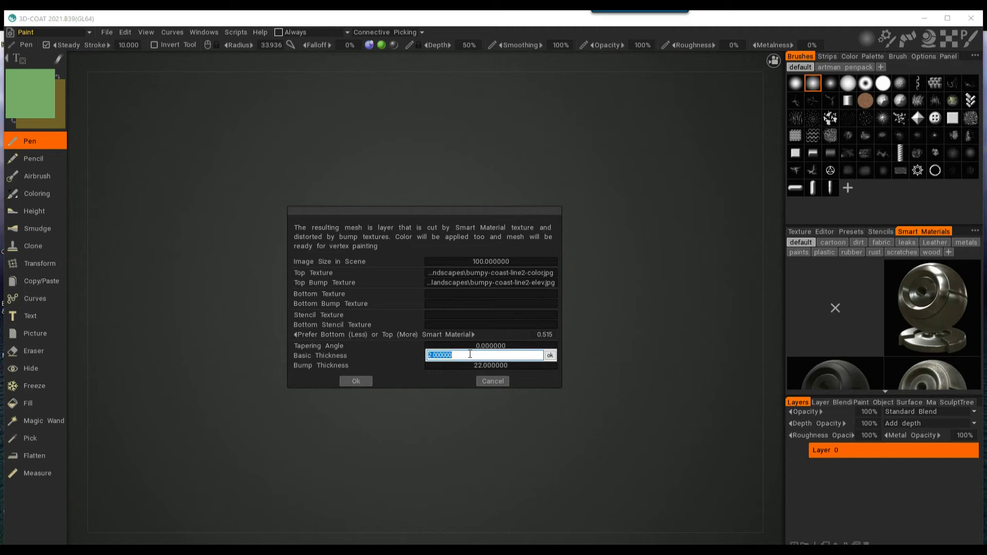
pyautogui.write('1')
pyautogui.click(549, 355)
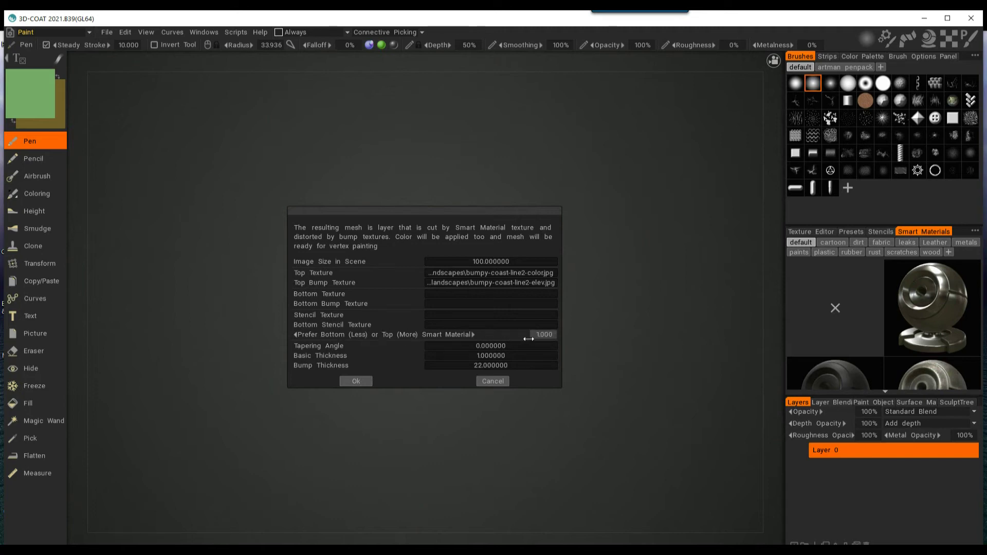
# Set Prefer Bottom/Top Smart Material to 0.500 and accept the import settings
pyautogui.moveTo(528, 339); pyautogui.dragTo(396, 338)
pyautogui.moveTo(456, 340); pyautogui.dragTo(585, 338)
pyautogui.moveTo(358, 335); pyautogui.dragTo(529, 338)
pyautogui.click(539, 337)
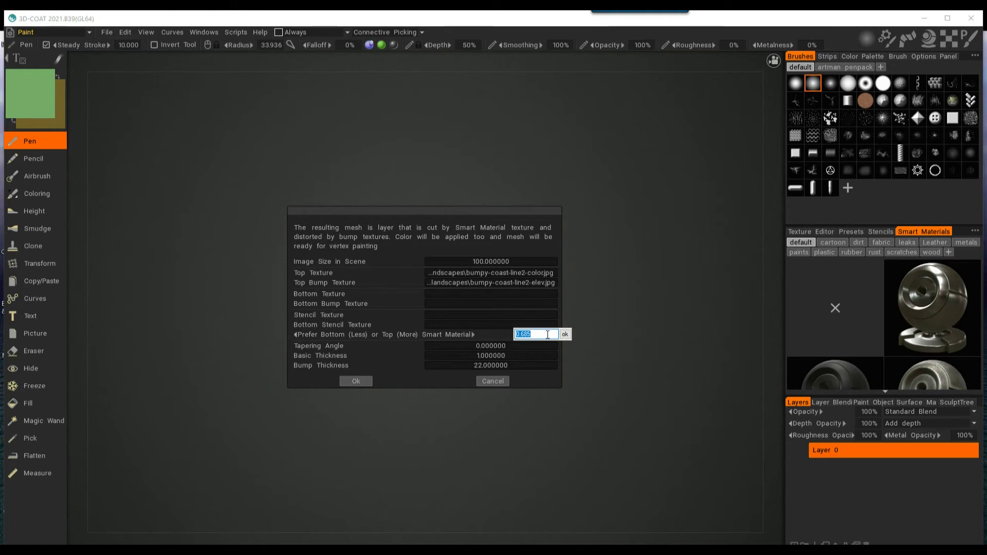
pyautogui.click(540, 335)
pyautogui.click(565, 334)
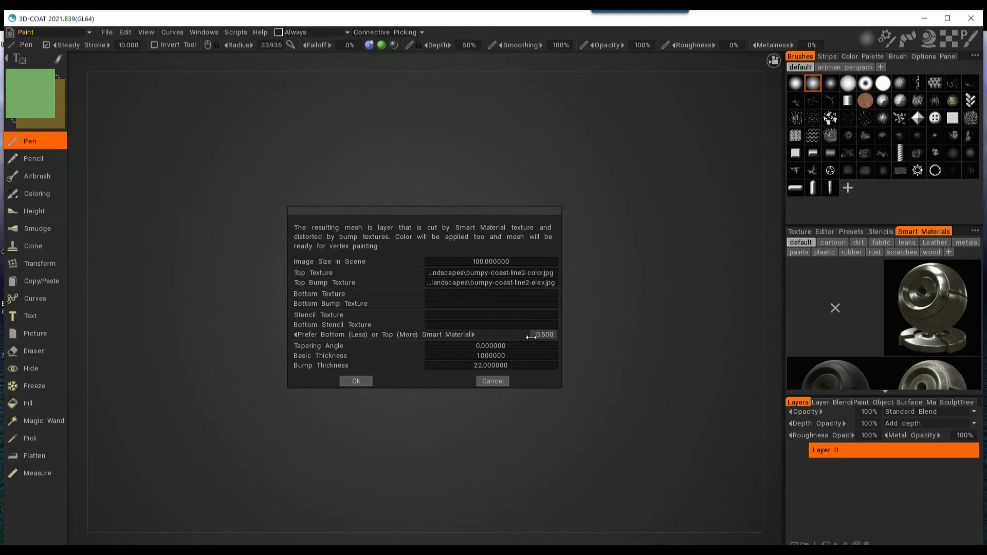
pyautogui.click(356, 382)
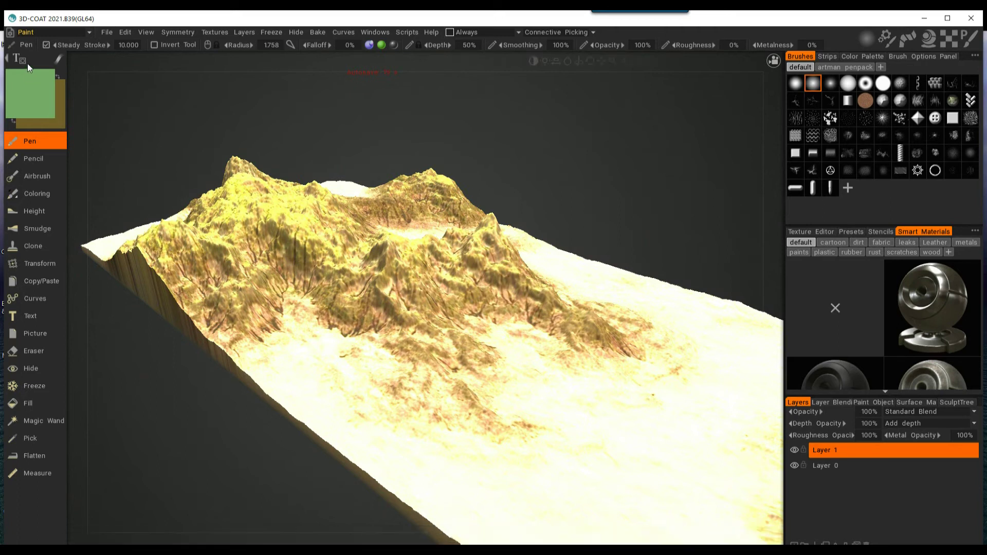
# Once the textured terrain appears on Layer 1, open the room dropdown
pyautogui.click(29, 33)
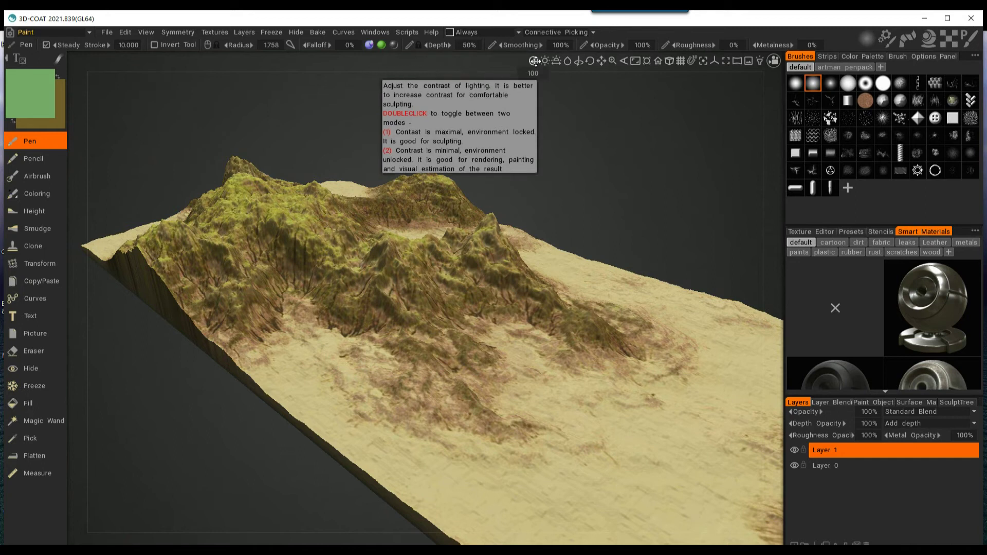
# Lower the lighting contrast, then zoom, pan and orbit to a low view toward the peaks
pyautogui.moveTo(535, 61); pyautogui.dragTo(551, 62)
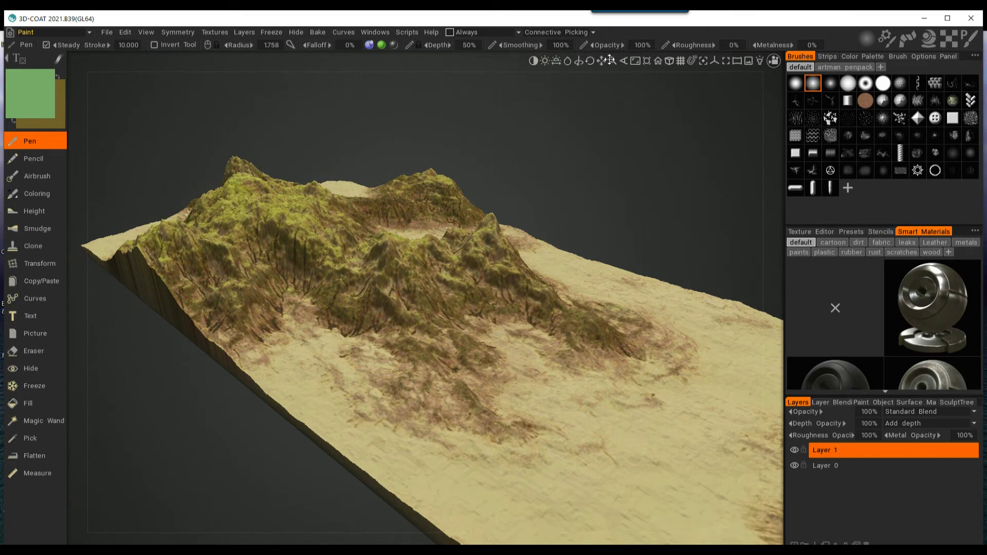
pyautogui.moveTo(612, 61); pyautogui.dragTo(612, 61)
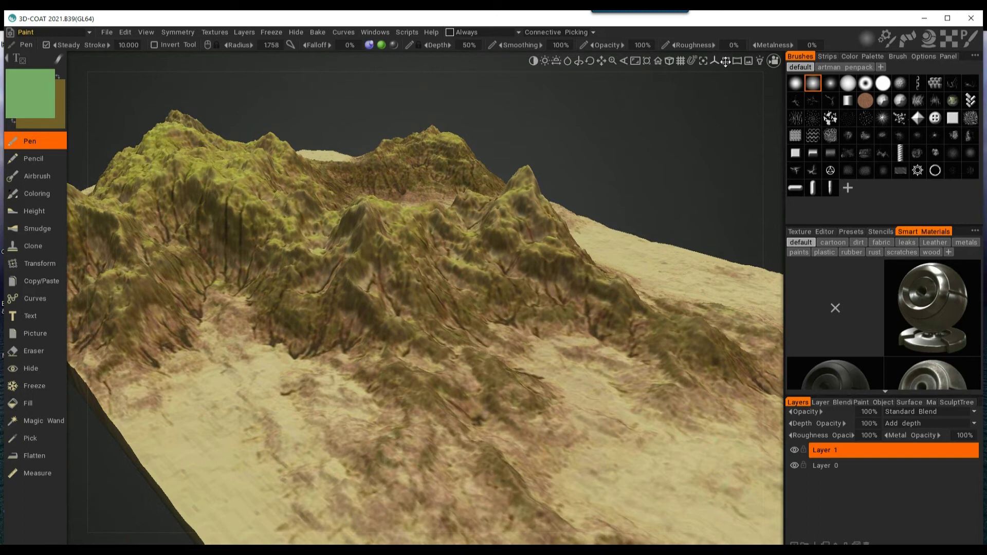
pyautogui.click(775, 61)
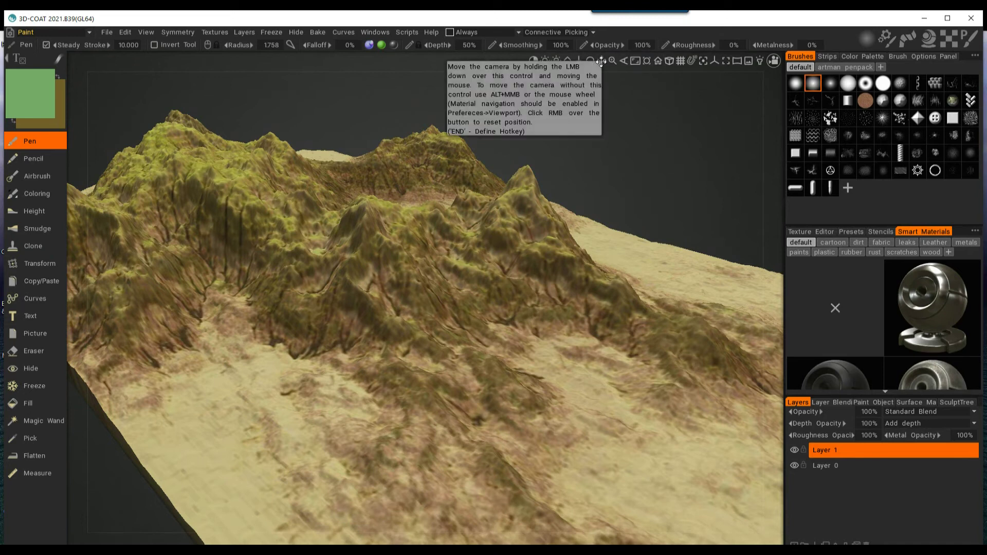
pyautogui.moveTo(601, 61); pyautogui.dragTo(602, 65)
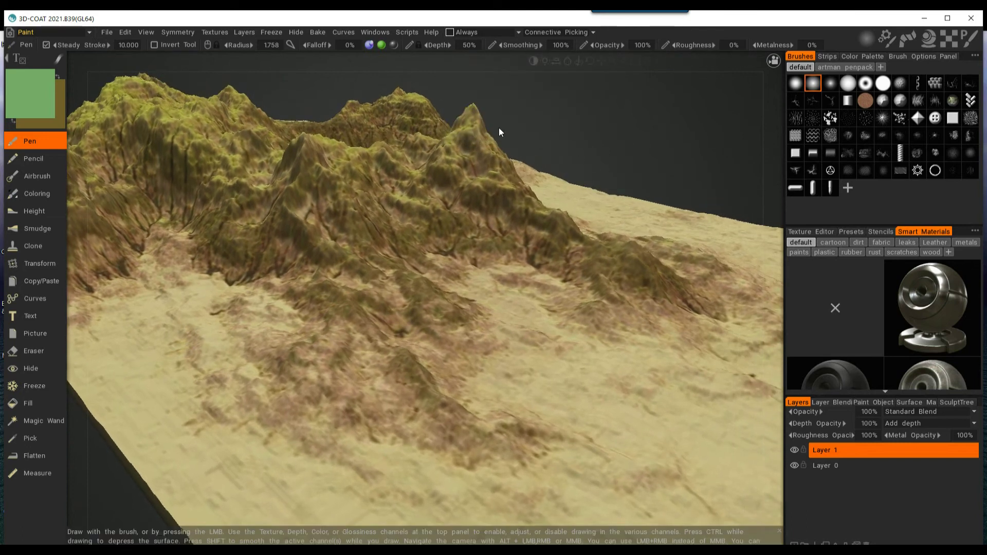
pyautogui.scroll(5, 583, 144)
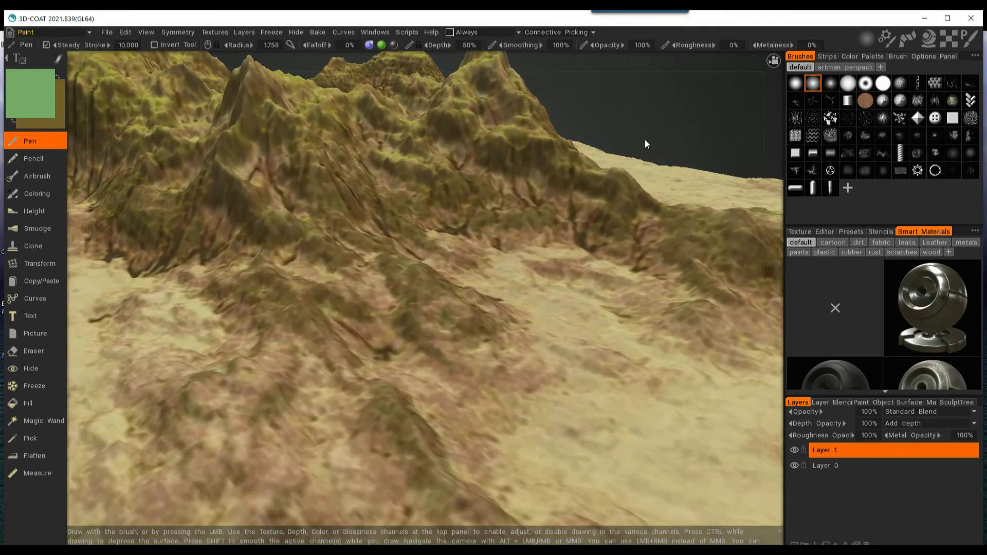
pyautogui.scroll(-5, 617, 114)
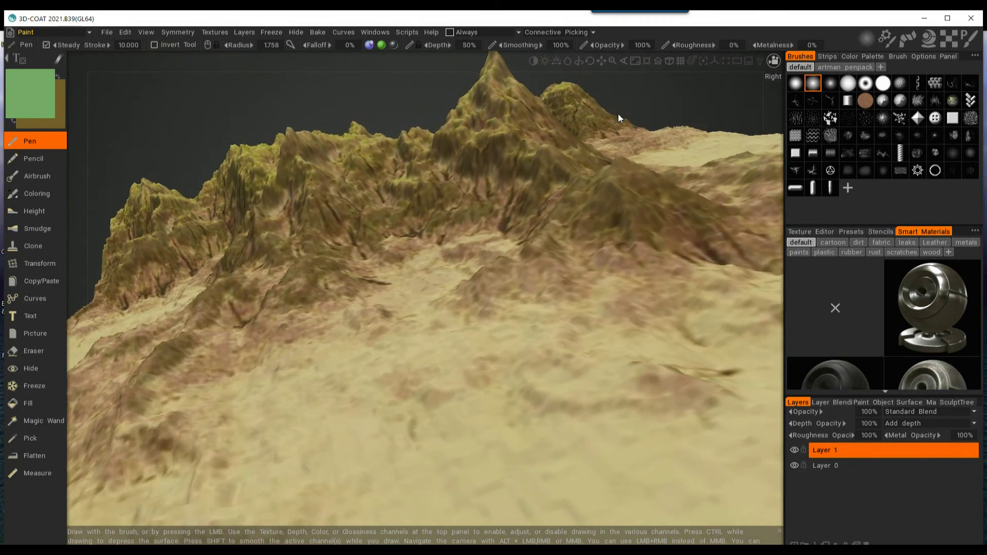
pyautogui.moveTo(618, 115)
pyautogui.mouseDown()
pyautogui.moveTo(644, 110)
pyautogui.moveTo(632, 101)
pyautogui.moveTo(640, 154)
pyautogui.moveTo(661, 125)
pyautogui.moveTo(639, 108)
pyautogui.moveTo(642, 127)
pyautogui.moveTo(617, 95)
pyautogui.moveTo(597, 95)
pyautogui.moveTo(632, 134)
pyautogui.moveTo(593, 128)
pyautogui.moveTo(578, 82)
pyautogui.moveTo(600, 103)
pyautogui.moveTo(573, 100)
pyautogui.moveTo(571, 89)
pyautogui.moveTo(580, 131)
pyautogui.moveTo(612, 145)
pyautogui.moveTo(608, 134)
pyautogui.mouseUp()
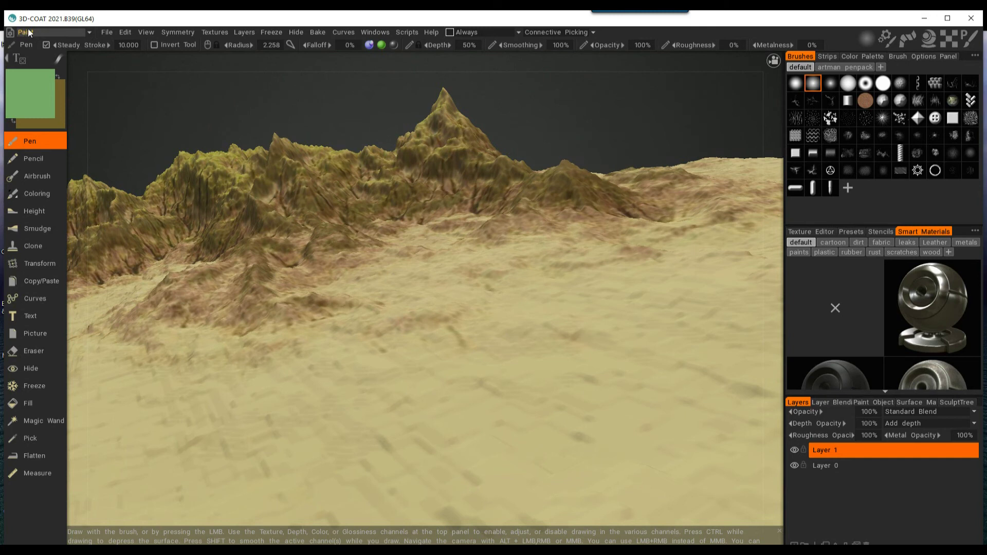
# Enter the Sculpt room, reduce the brush radius to about 1.4, and select the Pinch brush
pyautogui.click(90, 32)
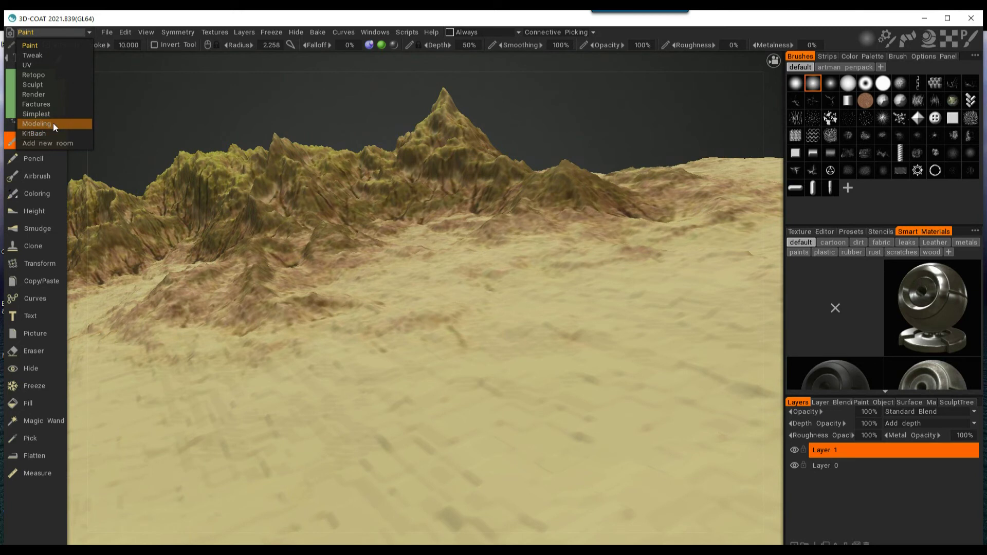
pyautogui.click(34, 86)
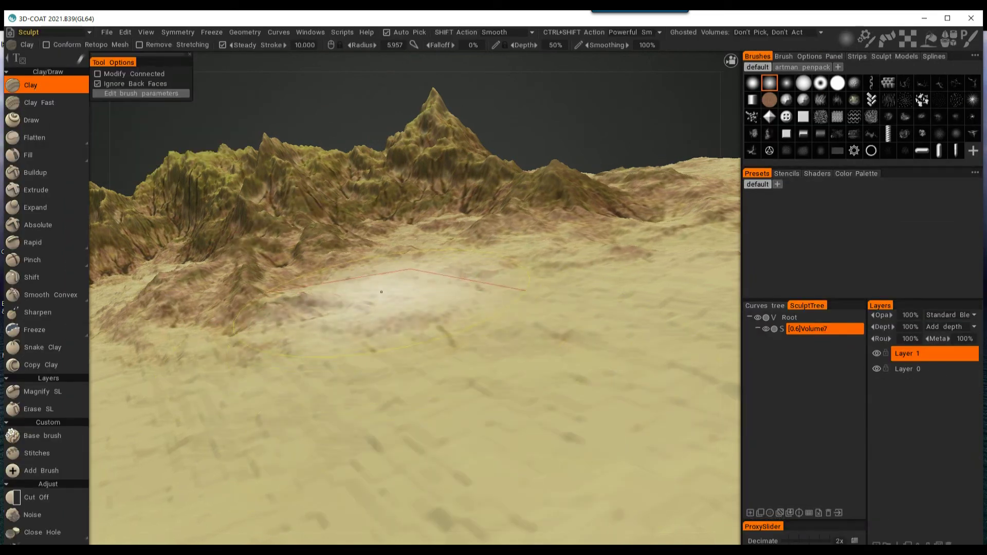
pyautogui.moveTo(393, 355)
pyautogui.mouseDown(button='right')
pyautogui.moveTo(360, 355)
pyautogui.moveTo(377, 354)
pyautogui.mouseUp(button='right')
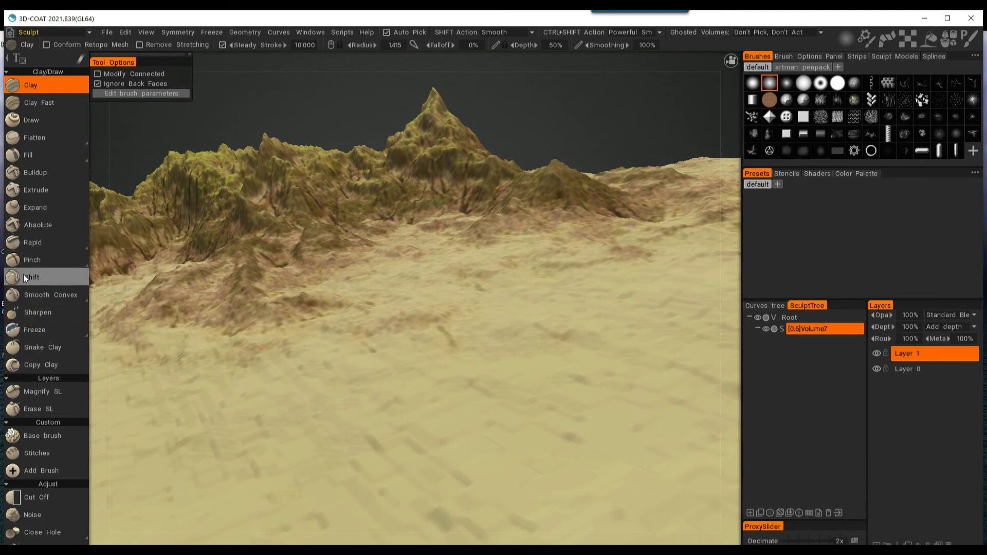
pyautogui.moveTo(35, 242)
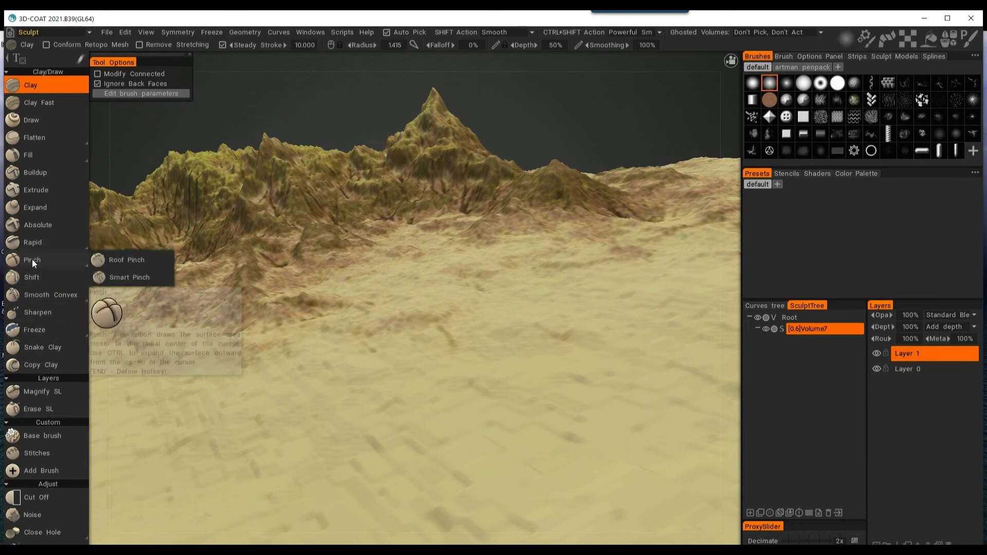
pyautogui.click(32, 259)
# Pinch-carve grooves across the lower terrain, then reshape the curving bank with a smaller brush
pyautogui.moveTo(246, 348)
pyautogui.mouseDown()
pyautogui.moveTo(245, 396)
pyautogui.moveTo(280, 453)
pyautogui.moveTo(389, 436)
pyautogui.moveTo(507, 477)
pyautogui.moveTo(730, 494)
pyautogui.mouseUp()
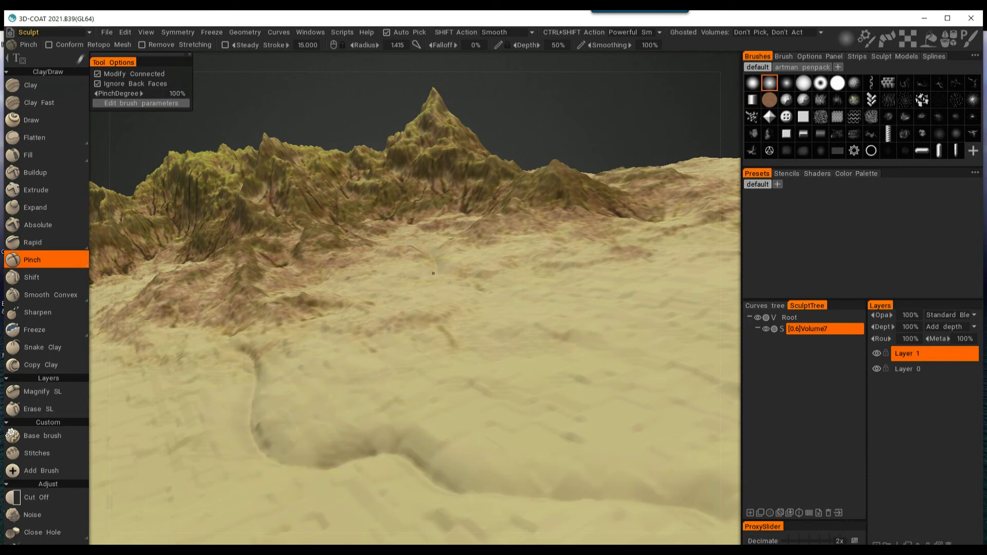
pyautogui.moveTo(435, 252)
pyautogui.mouseDown()
pyautogui.moveTo(398, 338)
pyautogui.moveTo(335, 396)
pyautogui.moveTo(338, 447)
pyautogui.mouseUp()
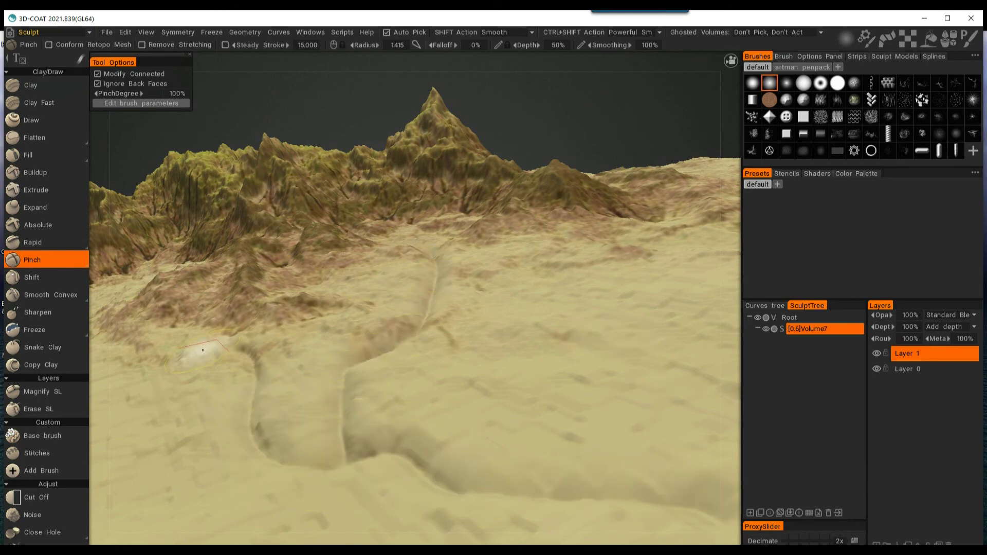
pyautogui.moveTo(203, 339)
pyautogui.mouseDown()
pyautogui.moveTo(223, 355)
pyautogui.moveTo(202, 328)
pyautogui.moveTo(187, 332)
pyautogui.moveTo(247, 359)
pyautogui.moveTo(260, 439)
pyautogui.moveTo(312, 457)
pyautogui.moveTo(394, 463)
pyautogui.moveTo(472, 496)
pyautogui.moveTo(729, 514)
pyautogui.mouseUp()
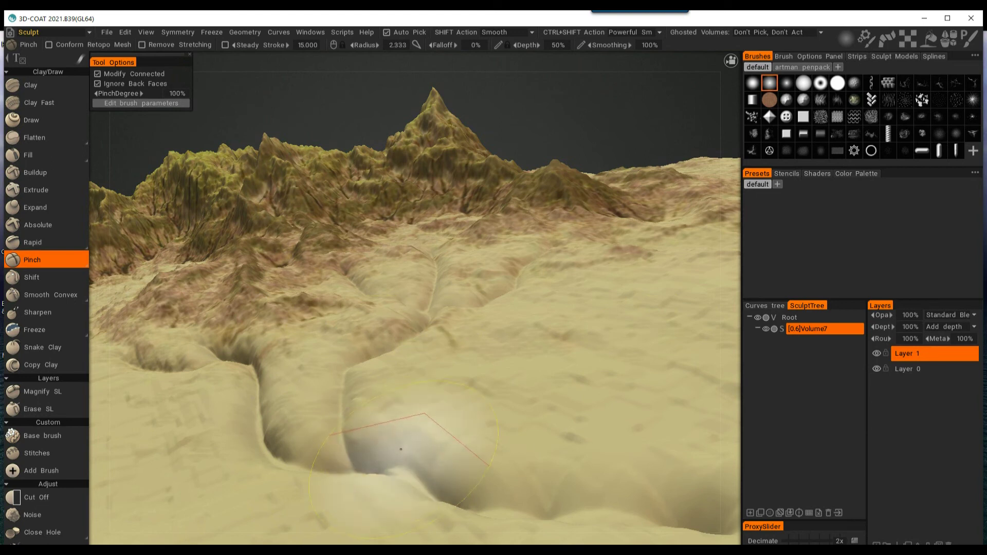
pyautogui.moveTo(356, 466); pyautogui.dragTo(493, 529)
pyautogui.moveTo(642, 435); pyautogui.dragTo(610, 429, button='right')
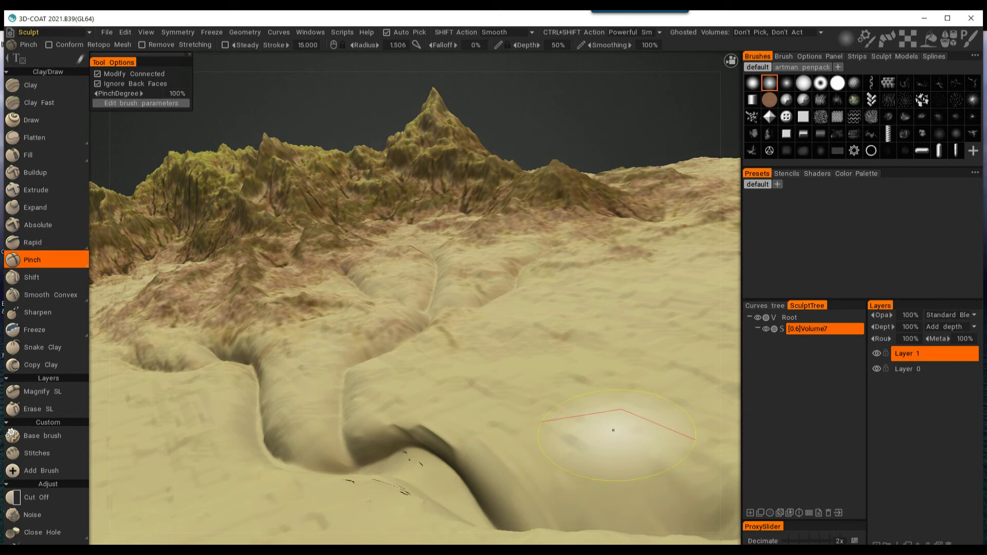
pyautogui.moveTo(542, 508); pyautogui.dragTo(610, 530)
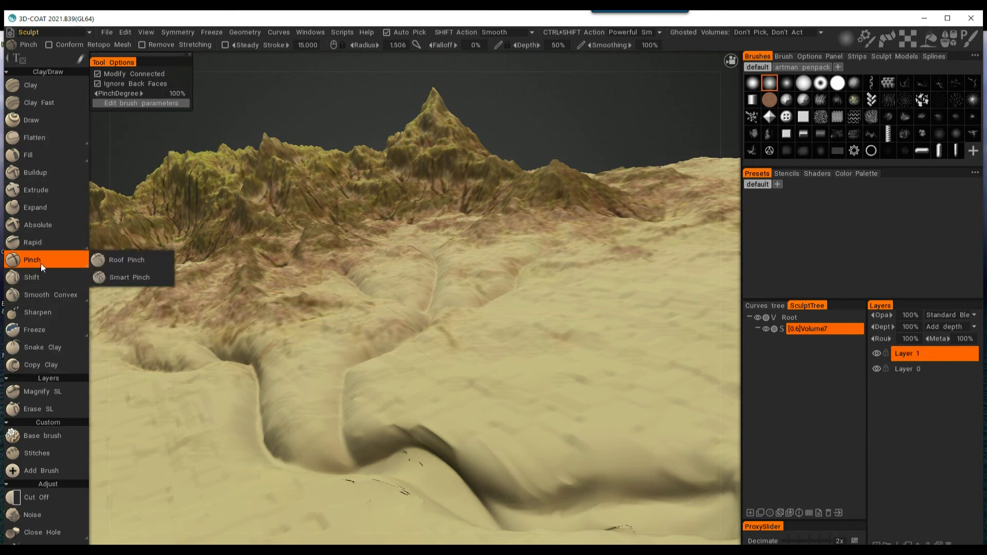
pyautogui.click(28, 348)
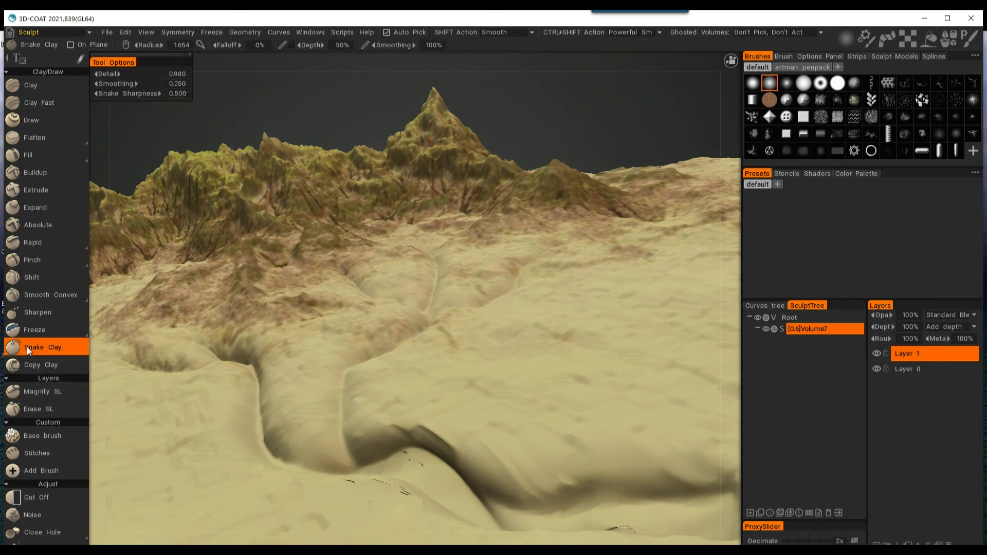
pyautogui.moveTo(492, 399); pyautogui.dragTo(480, 396, button='right')
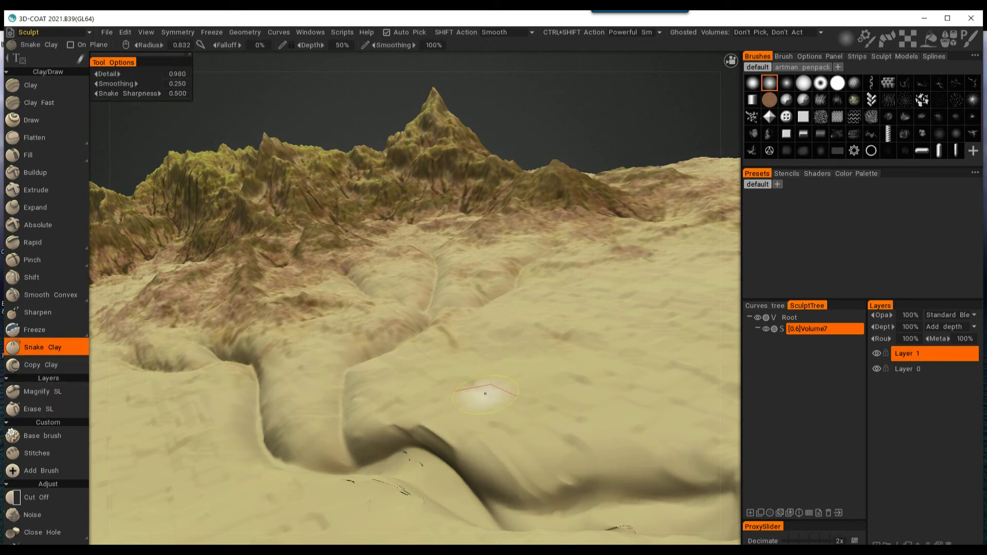
pyautogui.moveTo(189, 469)
pyautogui.mouseDown()
pyautogui.moveTo(181, 332)
pyautogui.moveTo(212, 256)
pyautogui.moveTo(337, 198)
pyautogui.moveTo(520, 200)
pyautogui.moveTo(635, 286)
pyautogui.mouseUp()
pyautogui.moveTo(711, 356)
pyautogui.mouseDown()
pyautogui.moveTo(702, 314)
pyautogui.moveTo(569, 136)
pyautogui.moveTo(440, 122)
pyautogui.mouseUp()
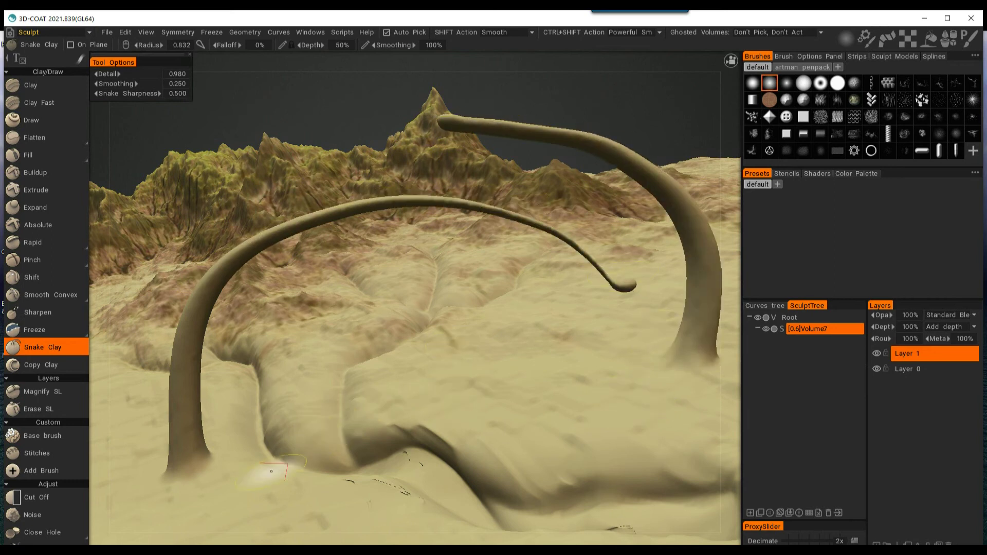
pyautogui.moveTo(308, 448)
pyautogui.mouseDown()
pyautogui.moveTo(303, 320)
pyautogui.moveTo(280, 141)
pyautogui.moveTo(185, 120)
pyautogui.mouseUp()
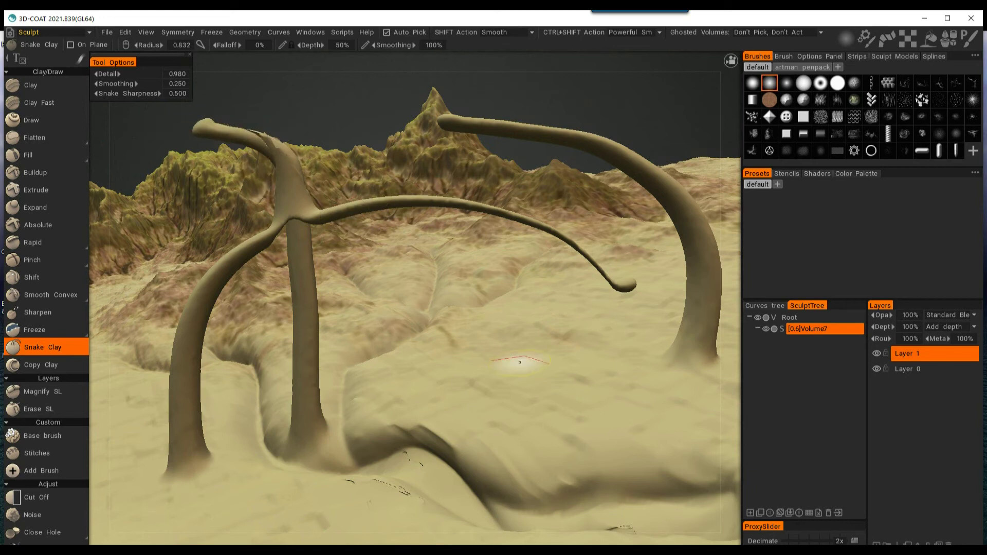
pyautogui.moveTo(522, 398)
pyautogui.mouseDown()
pyautogui.moveTo(532, 243)
pyautogui.moveTo(681, 108)
pyautogui.mouseUp()
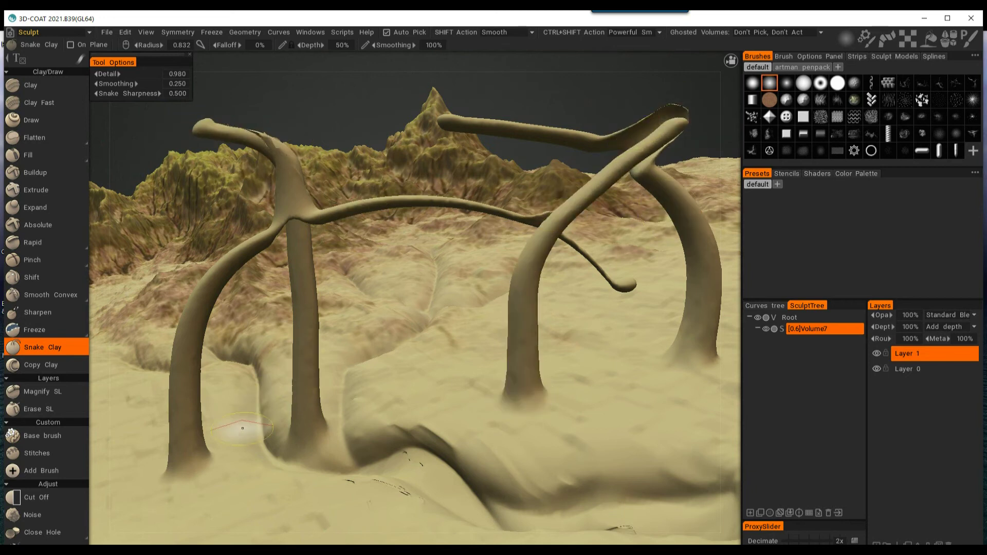
pyautogui.moveTo(244, 506)
pyautogui.mouseDown()
pyautogui.moveTo(236, 388)
pyautogui.moveTo(105, 236)
pyautogui.mouseUp()
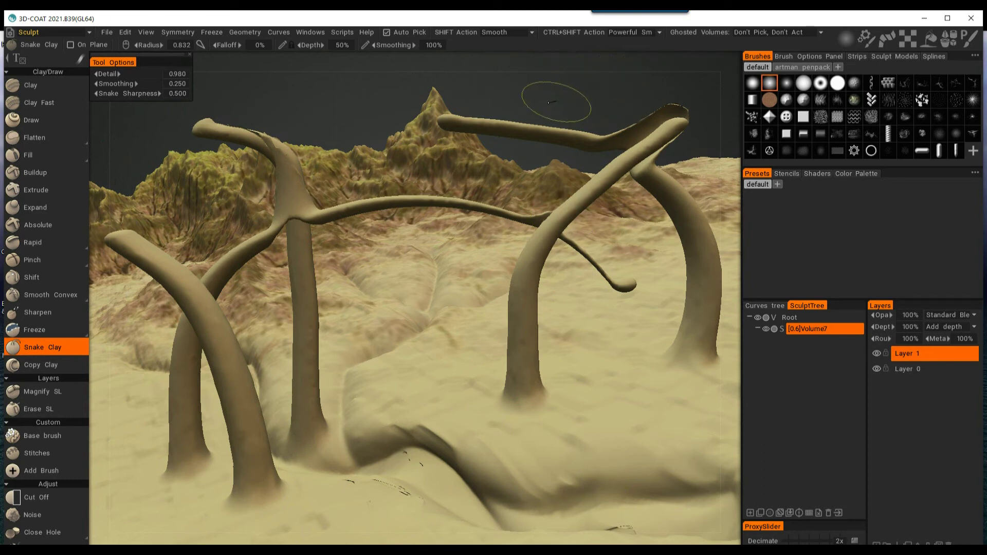
pyautogui.moveTo(586, 95); pyautogui.dragTo(510, 98, button='right')
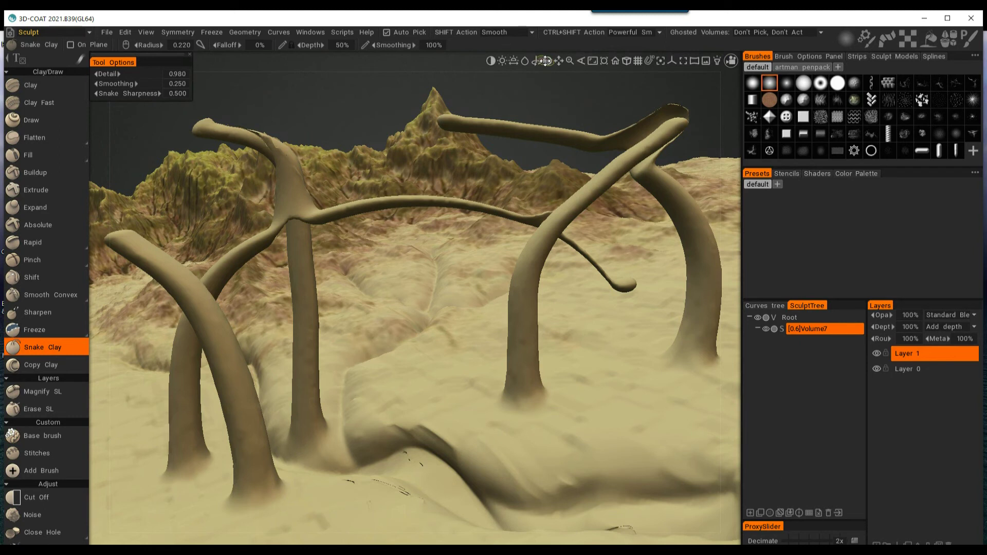
pyautogui.moveTo(546, 61); pyautogui.dragTo(545, 61)
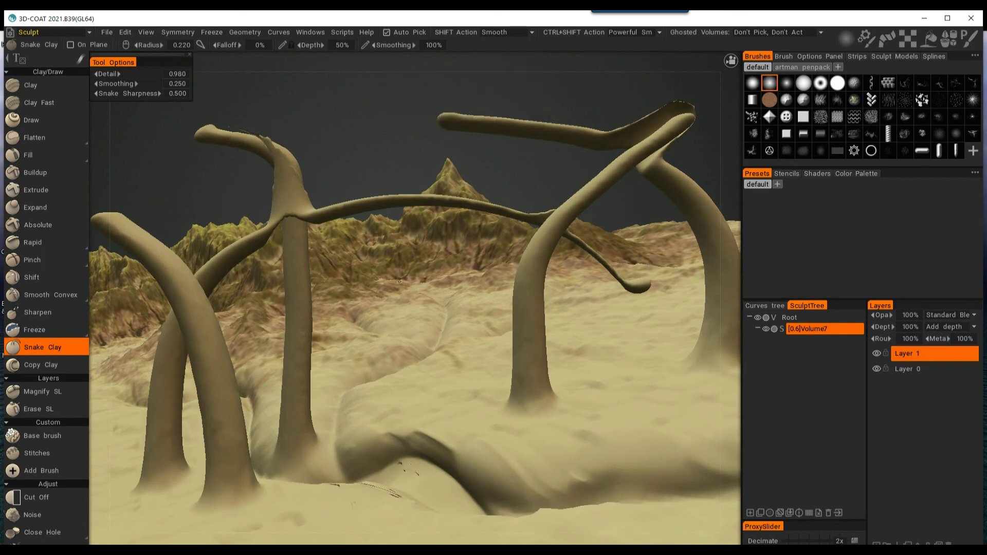
pyautogui.hotkey('ctrl', 'z')
pyautogui.hotkey('ctrl', 'z')
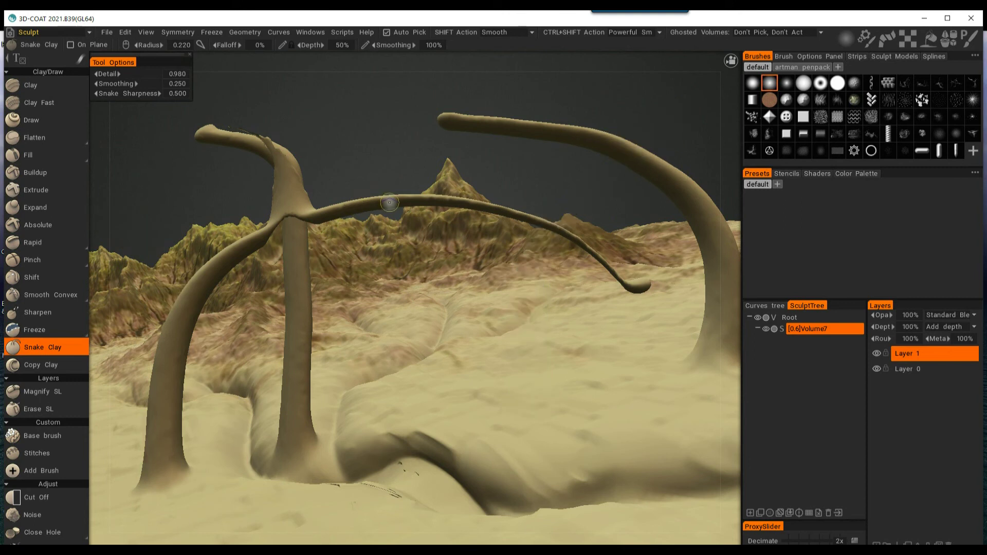
pyautogui.hotkey('ctrl', 'z')
pyautogui.hotkey('ctrl', 'z')
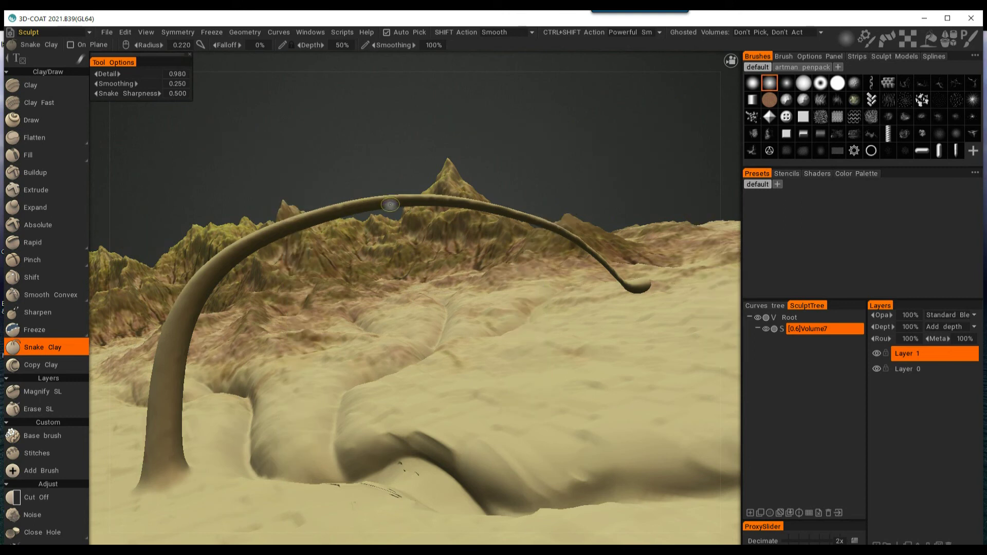
pyautogui.hotkey('ctrl', 'z')
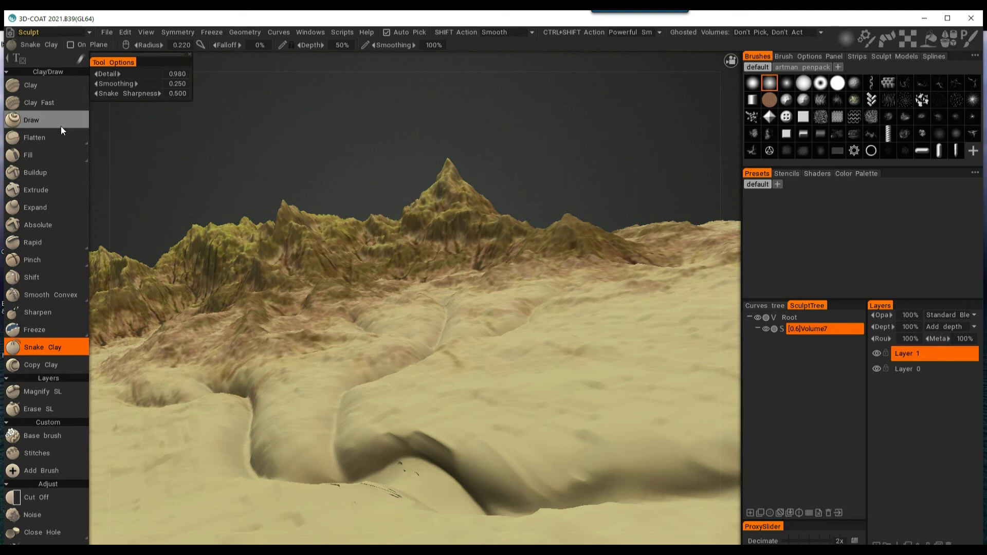
pyautogui.click(45, 34)
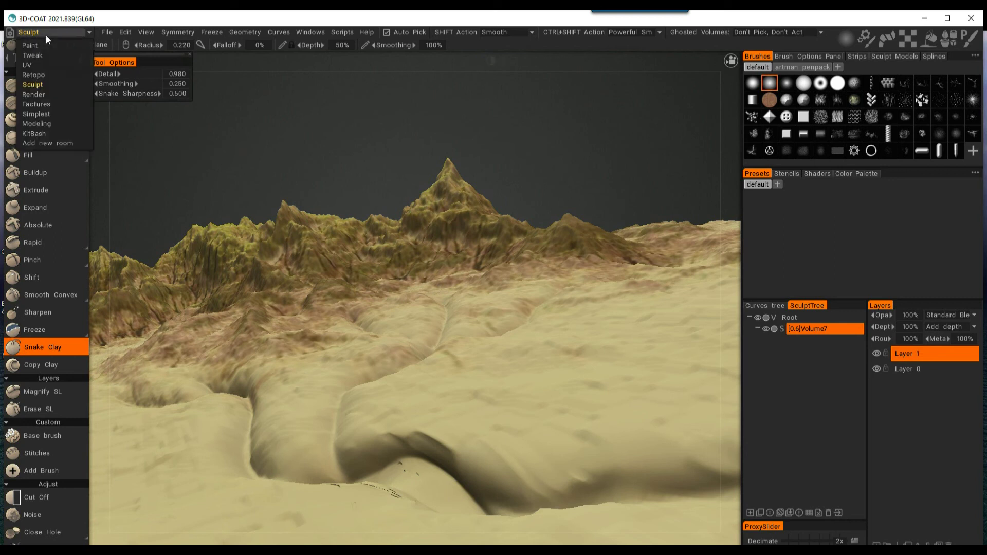
# Enter the Render room, zoom in, and lower Environment Light to about 66.5
pyautogui.click(45, 94)
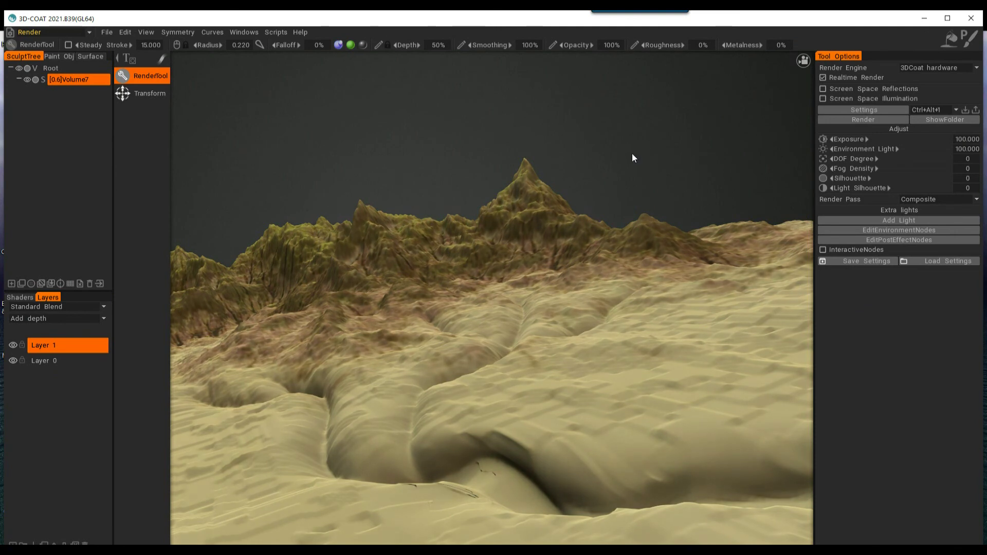
pyautogui.scroll(6, 610, 158)
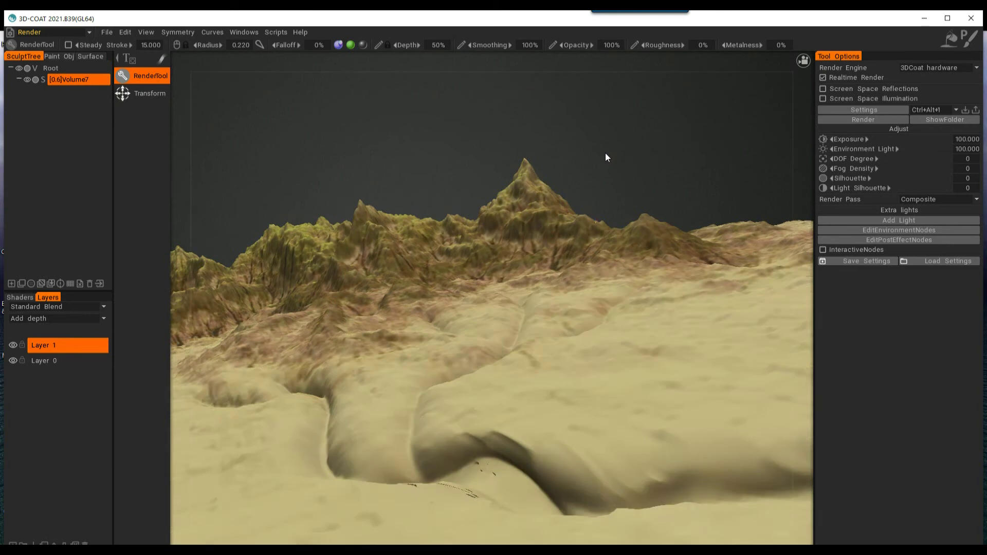
pyautogui.scroll(8, 621, 160)
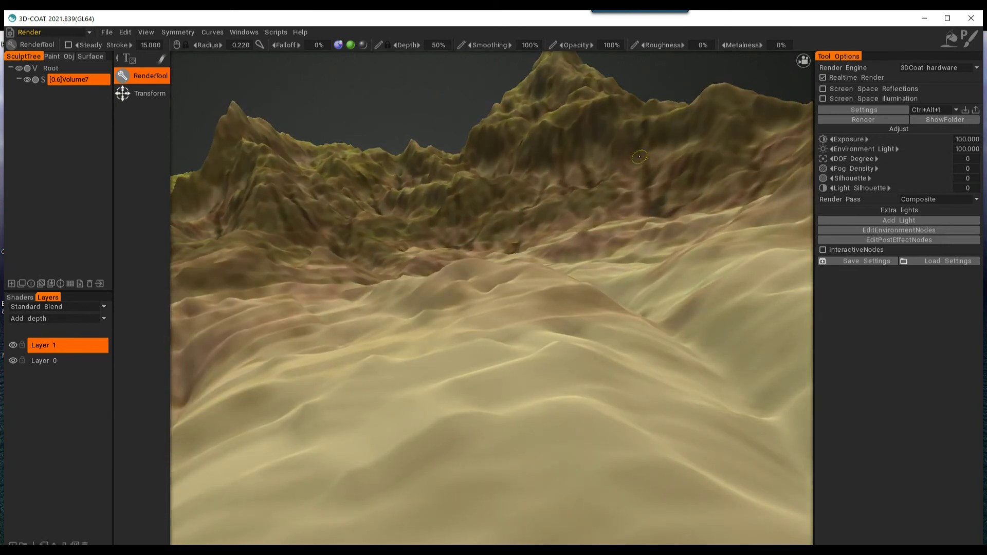
pyautogui.scroll(-8, 642, 80)
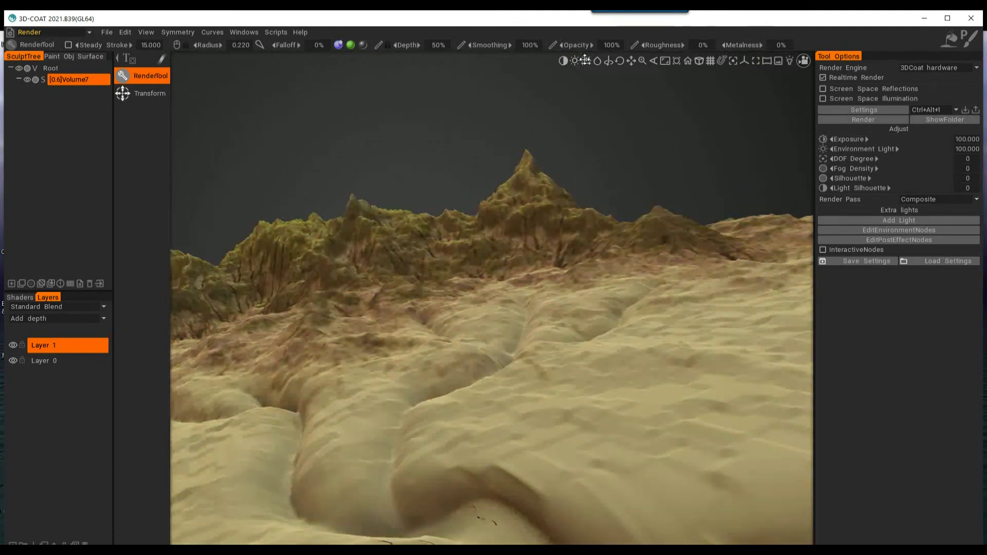
pyautogui.moveTo(585, 60); pyautogui.dragTo(585, 60)
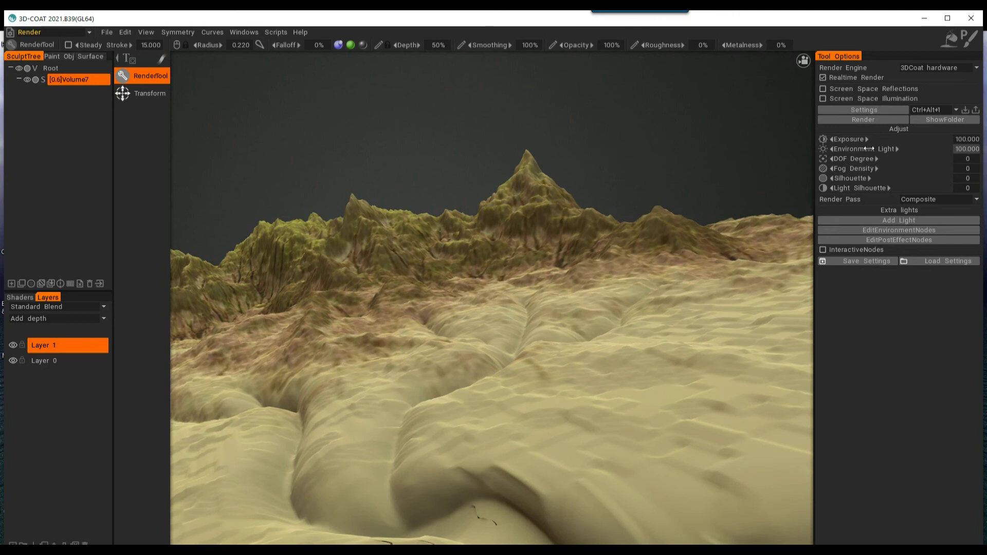
pyautogui.moveTo(867, 149)
pyautogui.mouseDown()
pyautogui.moveTo(831, 149)
pyautogui.moveTo(856, 151)
pyautogui.mouseUp()
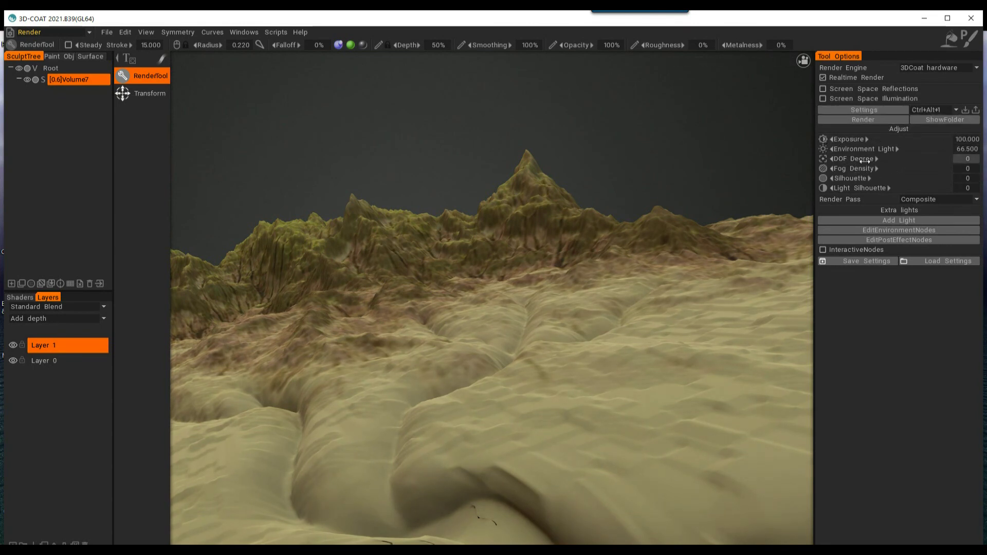
pyautogui.moveTo(853, 158); pyautogui.dragTo(705, 184)
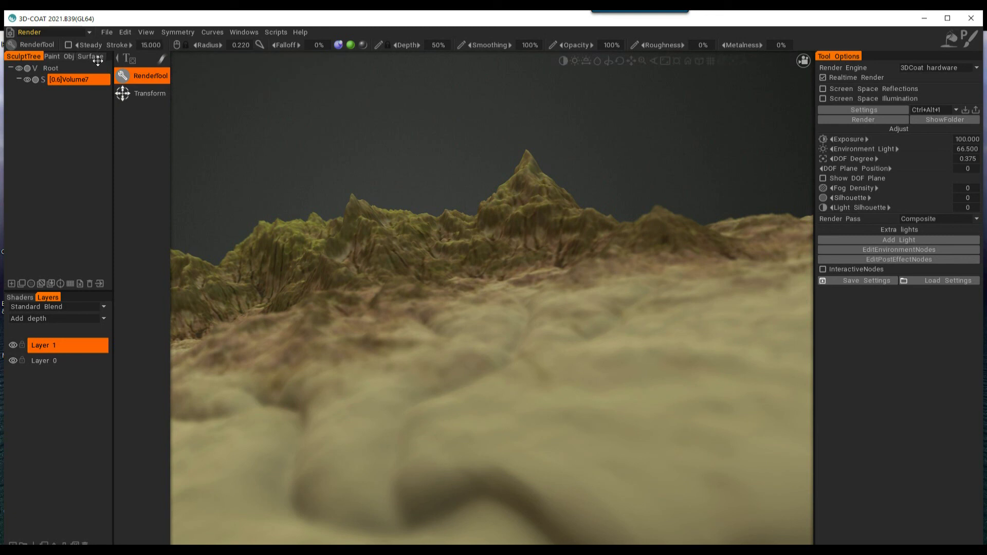
# With depth of field at 0.375, open the room dropdown
pyautogui.click(40, 32)
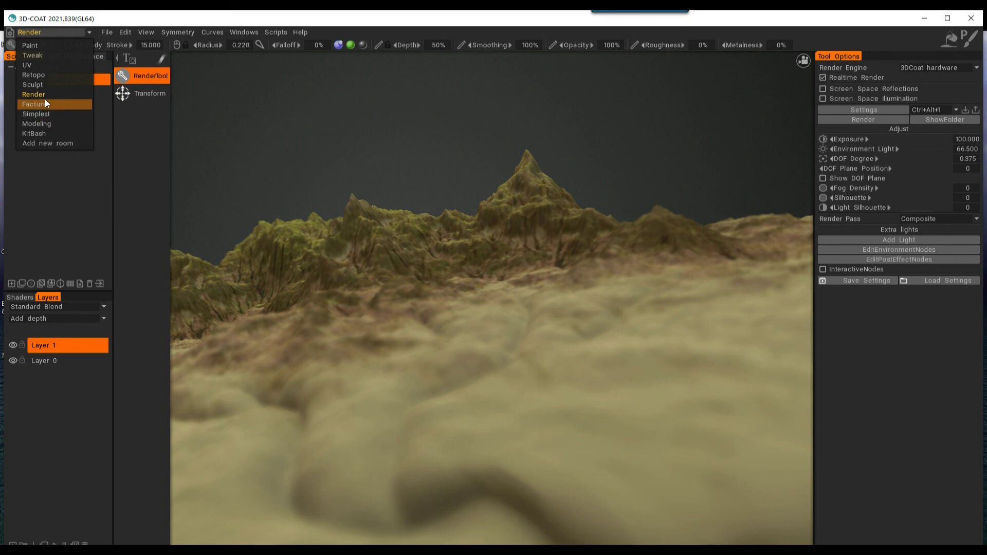
# Return to the Sculpt room and draw one large Snake Clay arch across the terrain
pyautogui.click(42, 85)
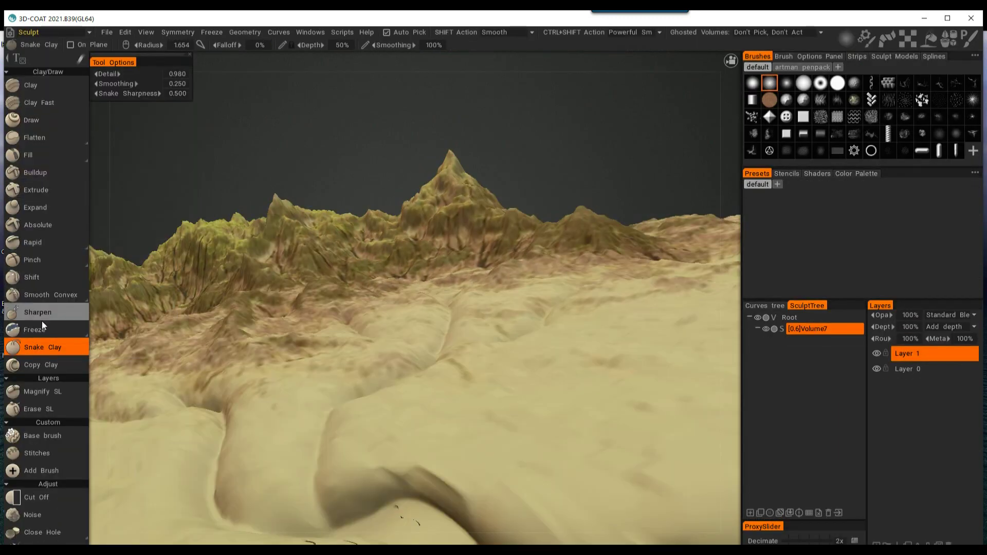
pyautogui.moveTo(35, 301)
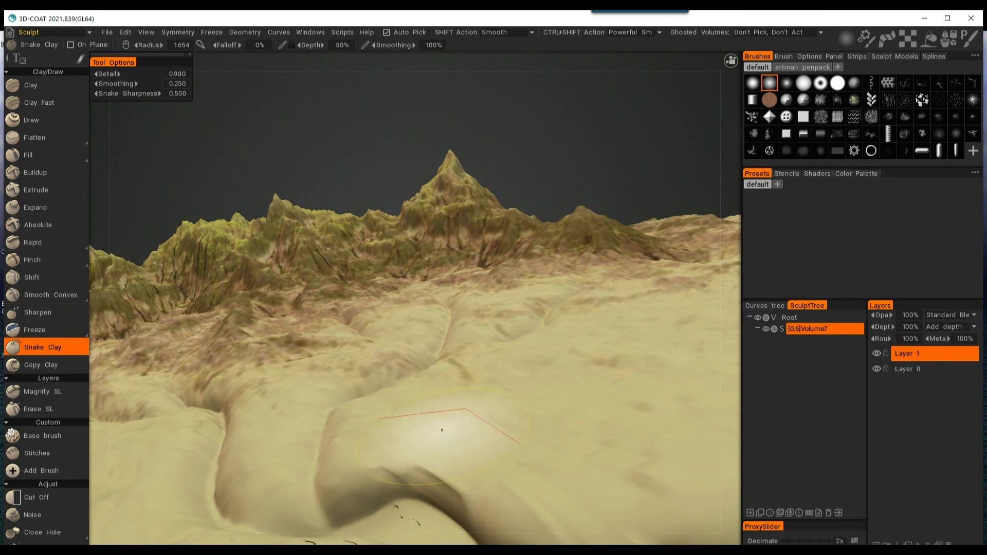
pyautogui.moveTo(673, 424)
pyautogui.mouseDown()
pyautogui.moveTo(629, 185)
pyautogui.moveTo(467, 108)
pyautogui.moveTo(294, 116)
pyautogui.moveTo(186, 184)
pyautogui.moveTo(137, 343)
pyautogui.moveTo(141, 411)
pyautogui.mouseUp()
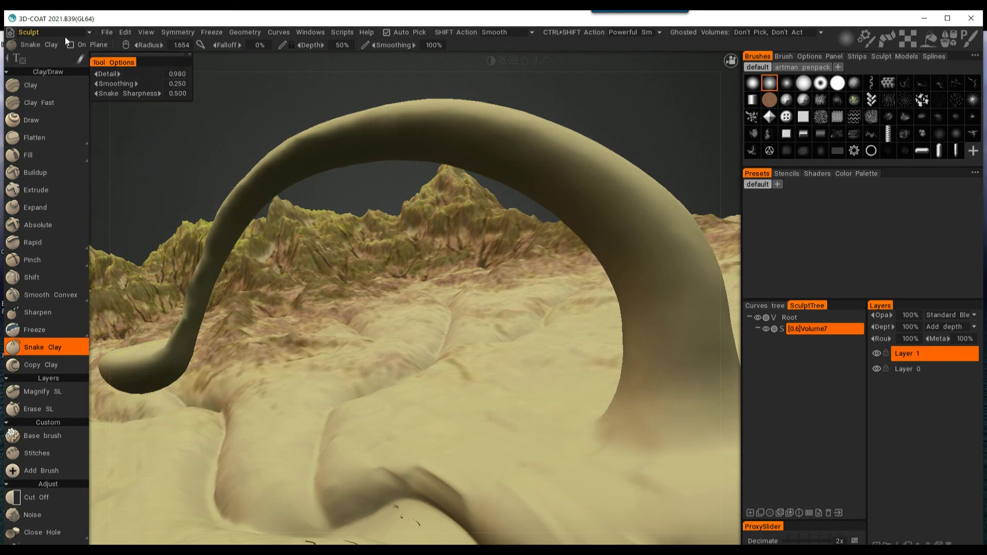
pyautogui.click(47, 31)
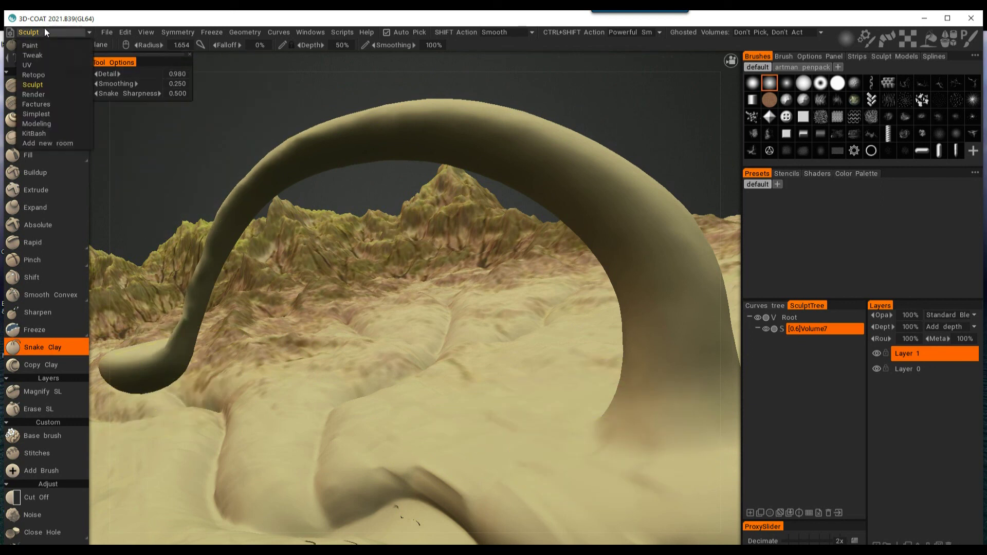
# Show the arched terrain in the Render room and set DOF Degree to 0 for a sharp render
pyautogui.click(43, 93)
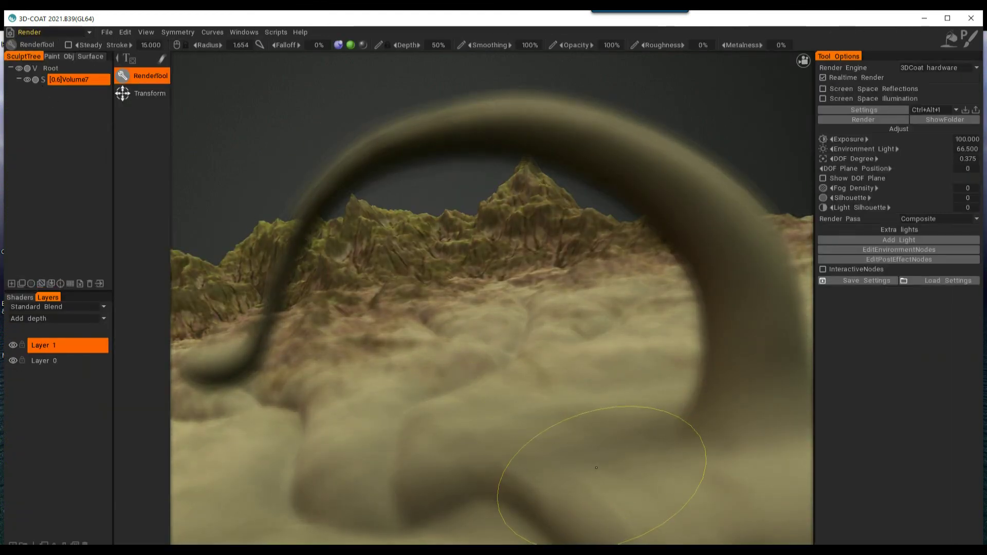
pyautogui.moveTo(966, 159); pyautogui.dragTo(805, 165)
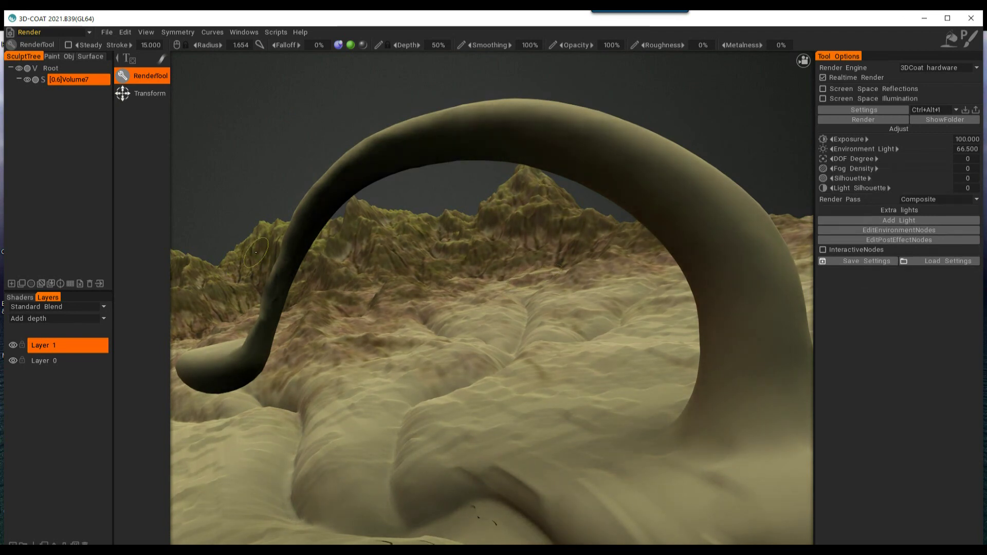